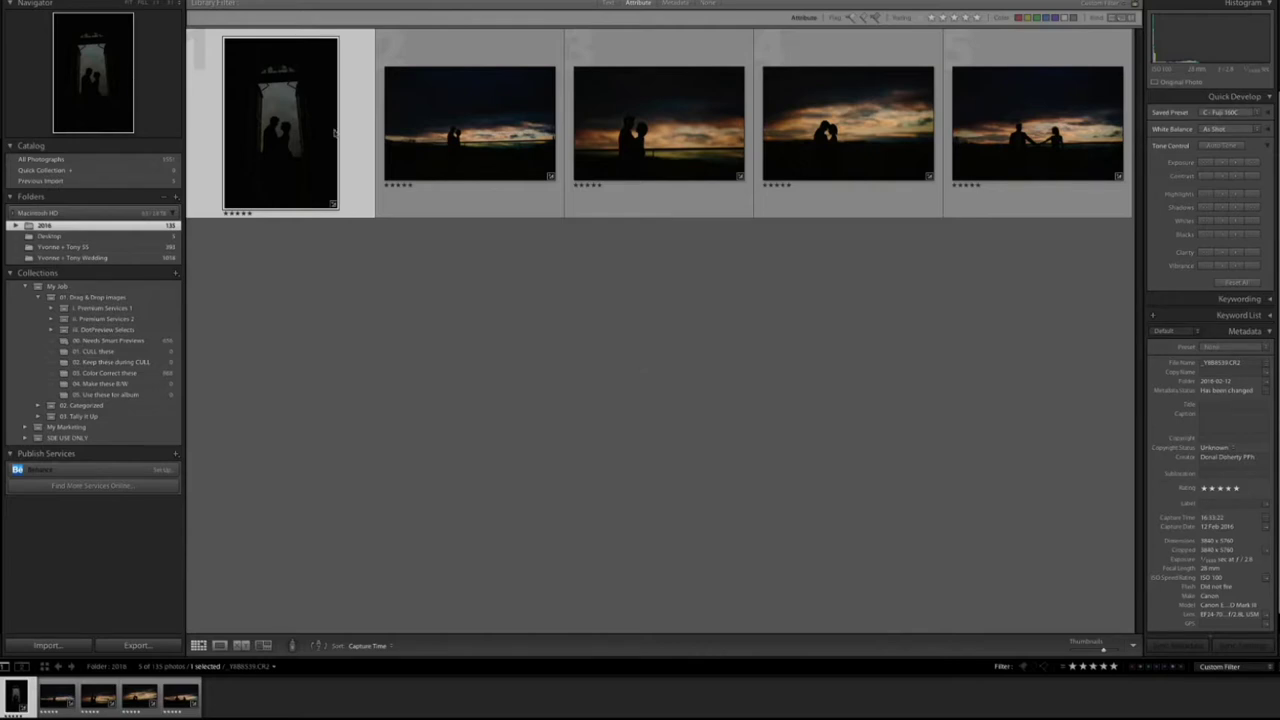
Apply the VSCO Film 01 'C - Fuji 160C' preset to all five silhouette photos
double_click(330, 86)
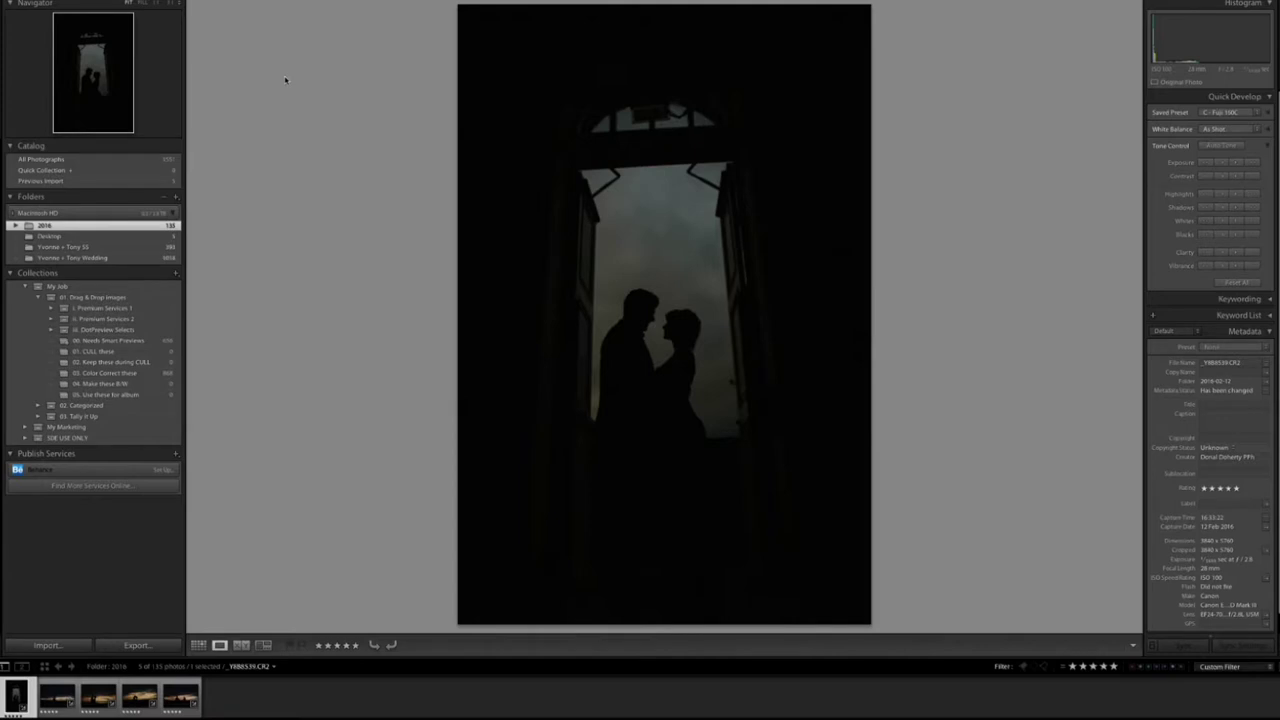
key(g)
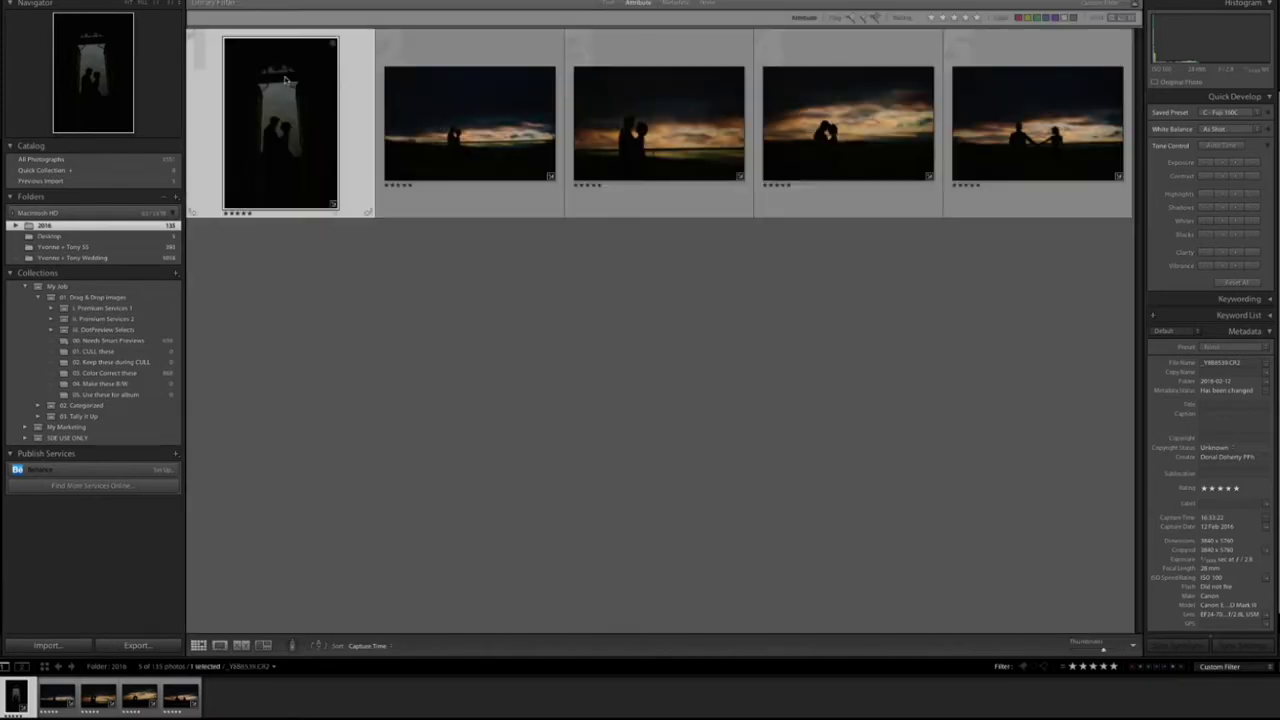
key(super+a)
right_click(281, 128)
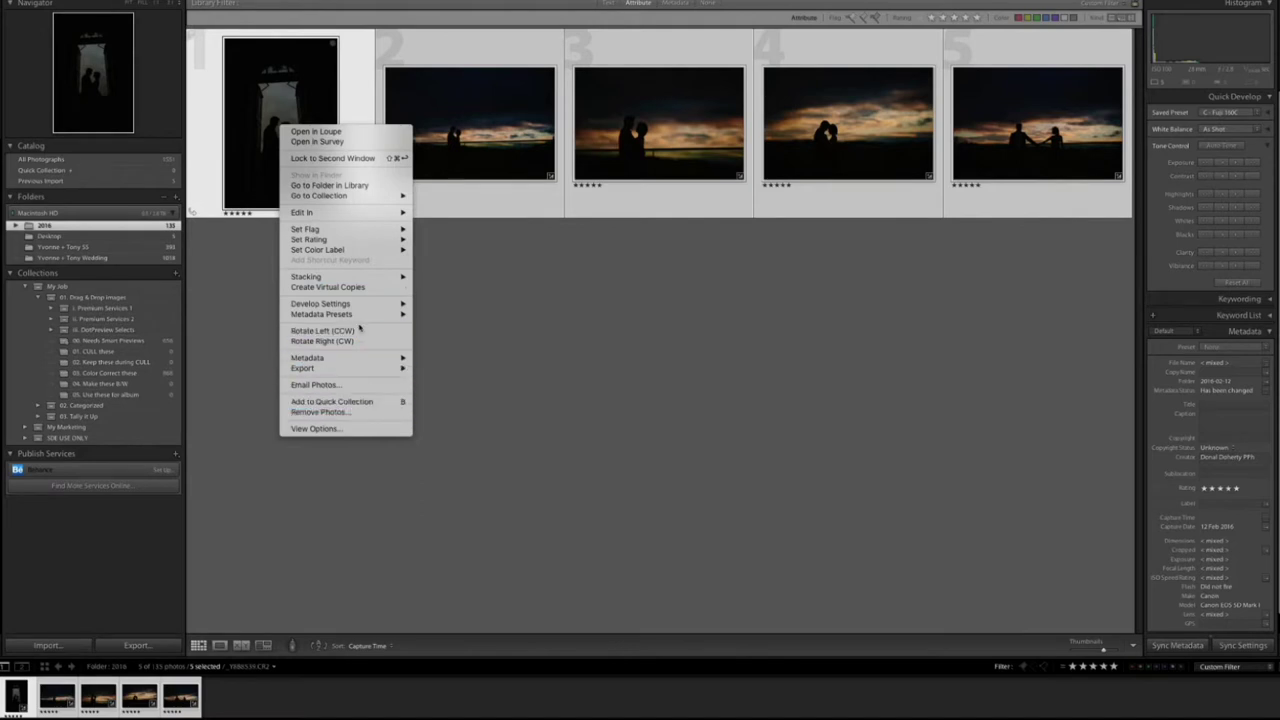
mouse_move(360, 306)
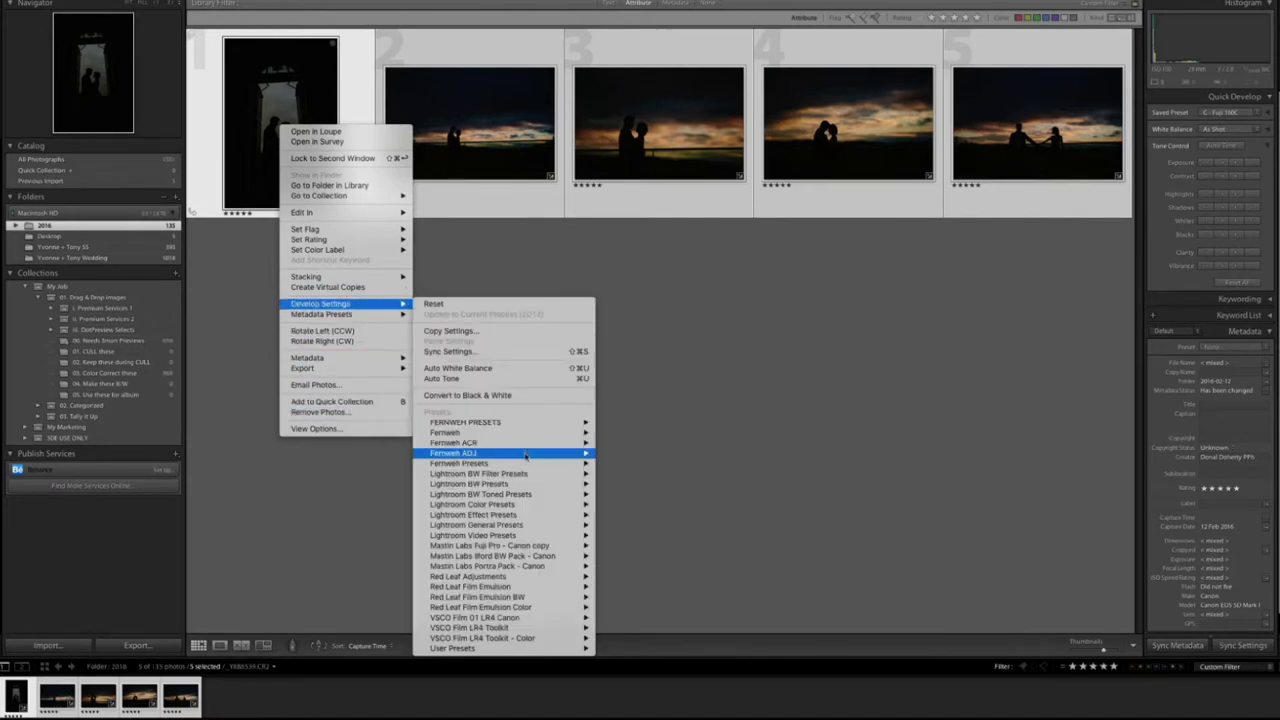
mouse_move(520, 620)
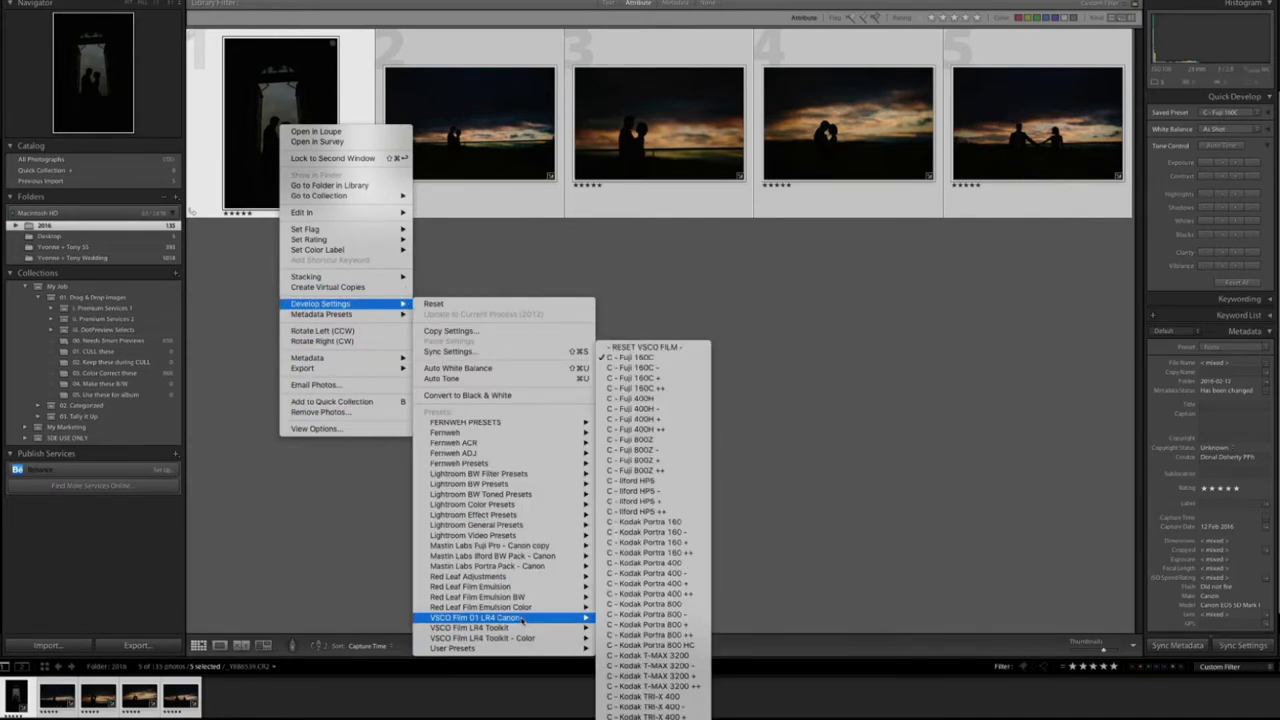
click(663, 360)
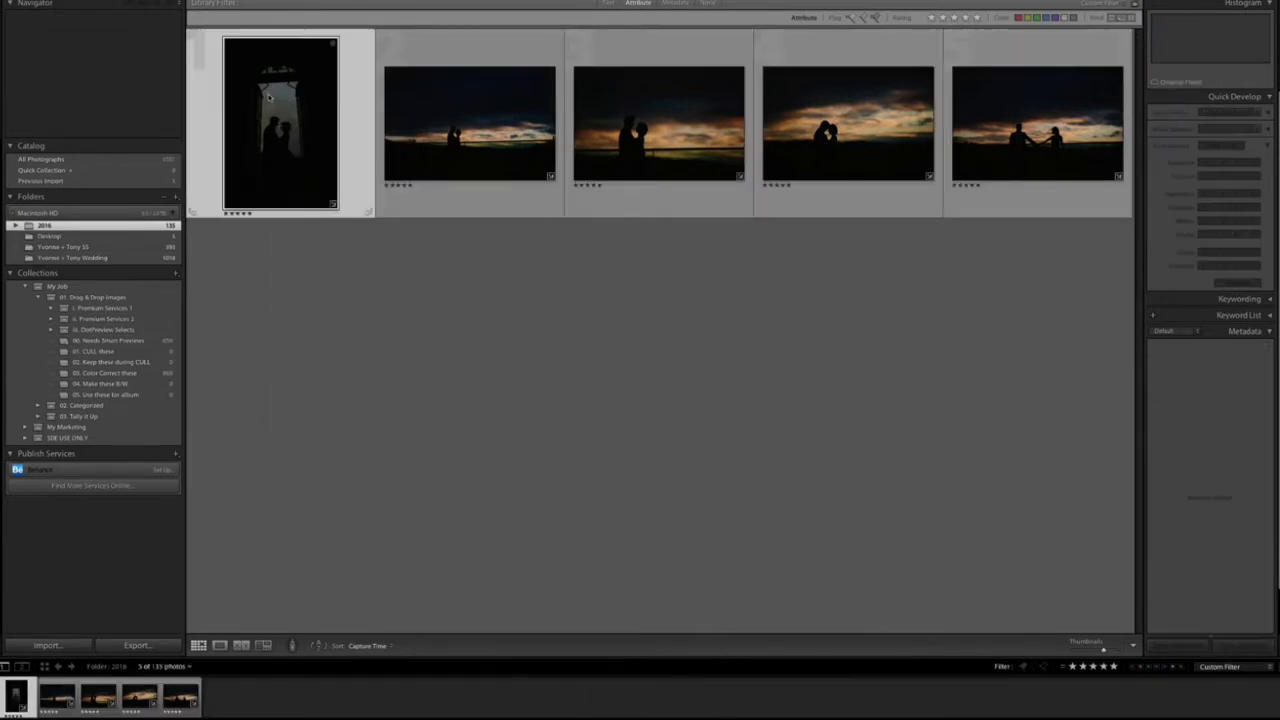
Rotate the doorway photo about 3.40° to level it and crop it to 3532 x 5298
key(e)
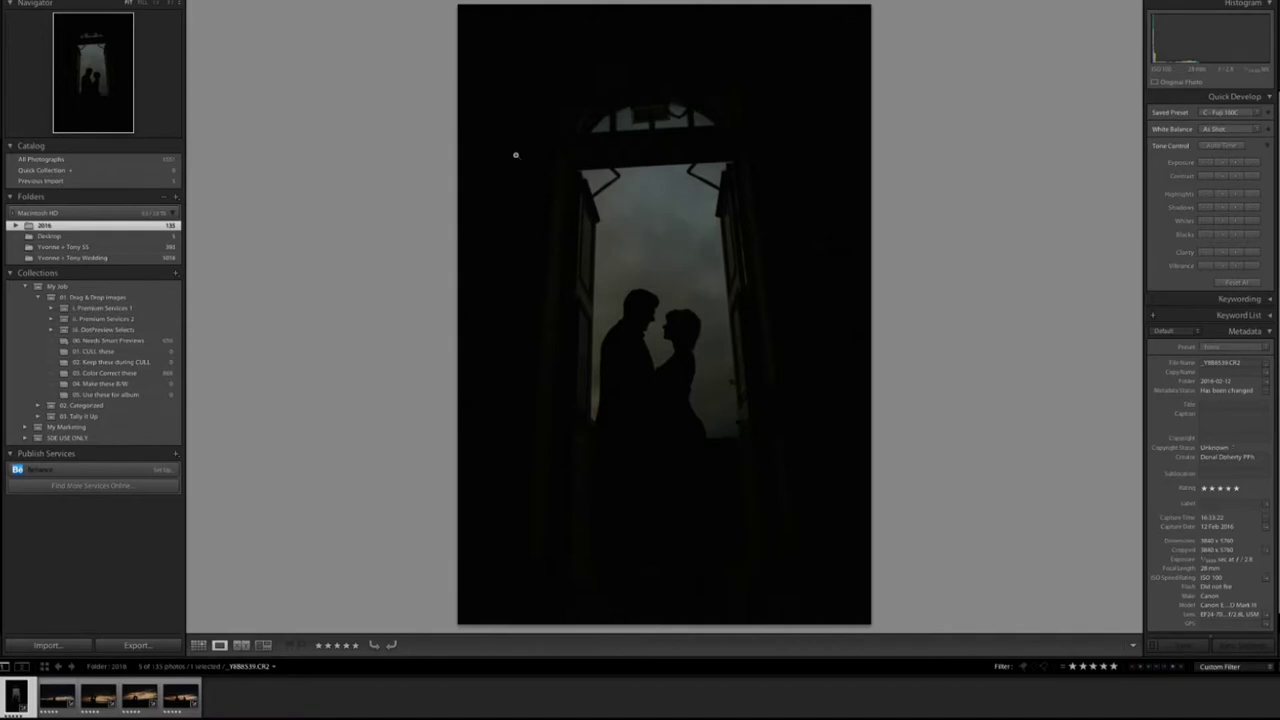
key(d)
click(1137, 103)
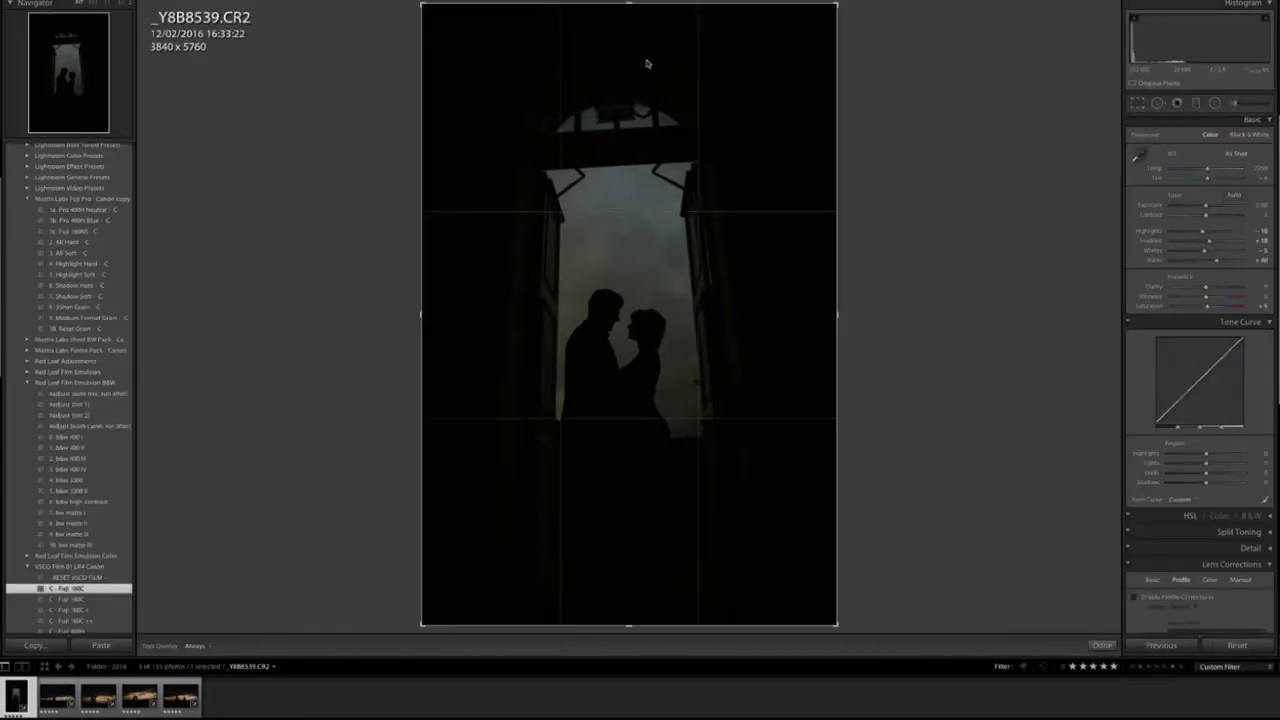
drag(866, 8, 883, 19)
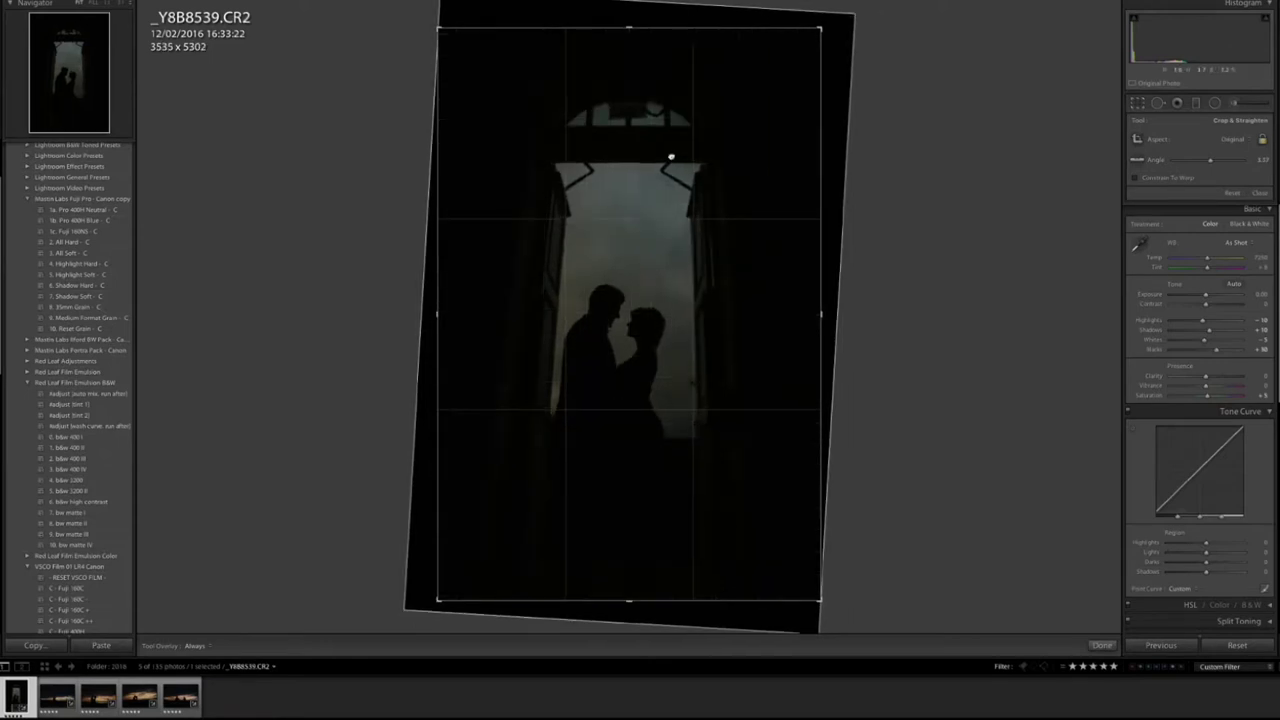
drag(671, 157, 673, 144)
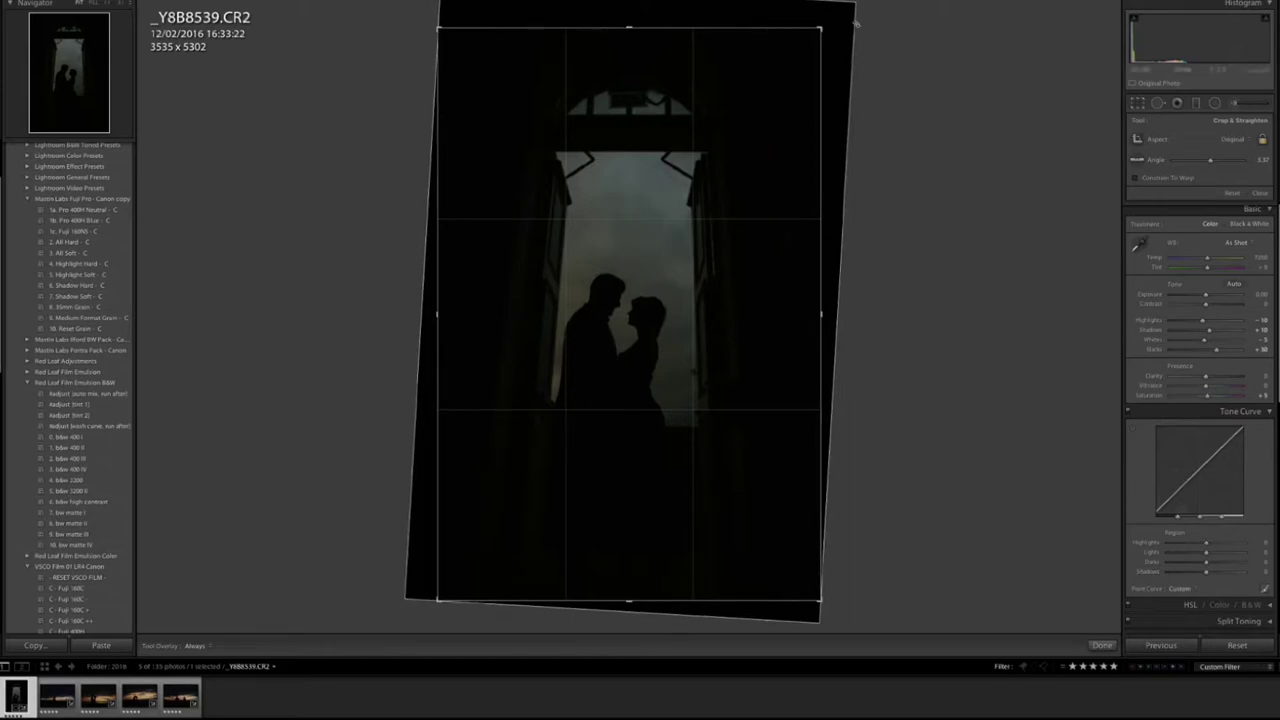
drag(843, 24, 857, 35)
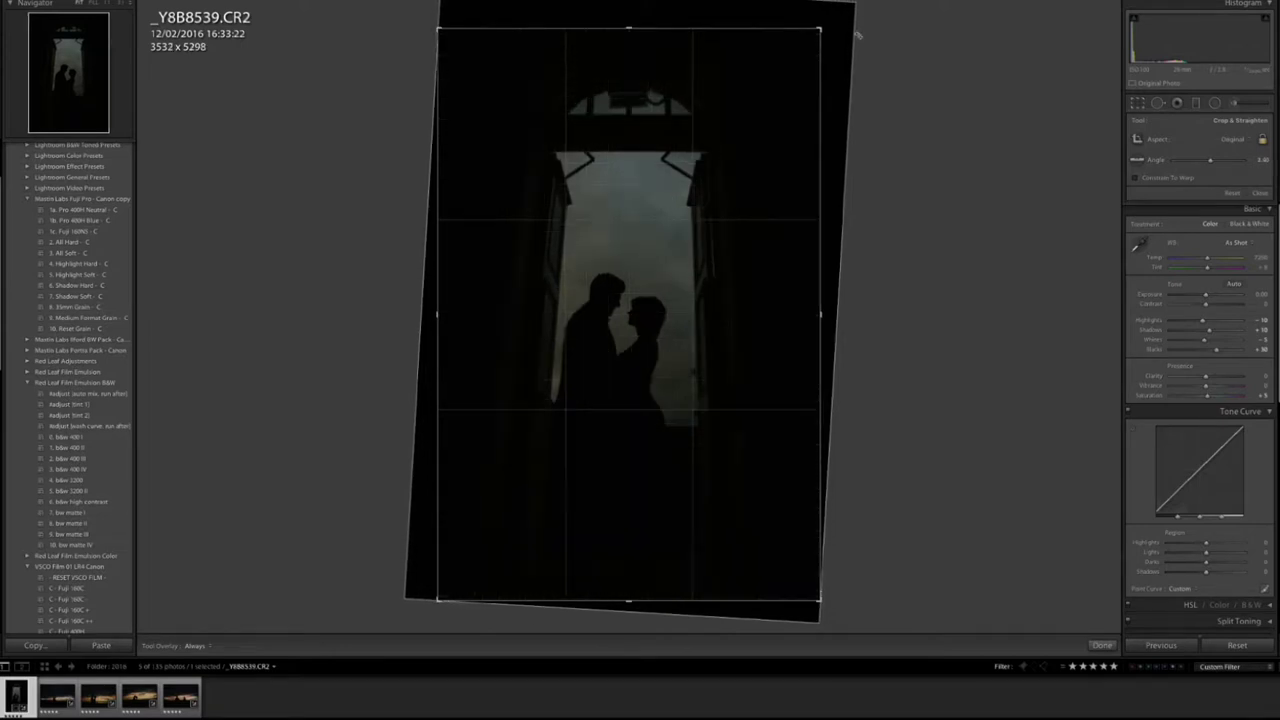
key(Return)
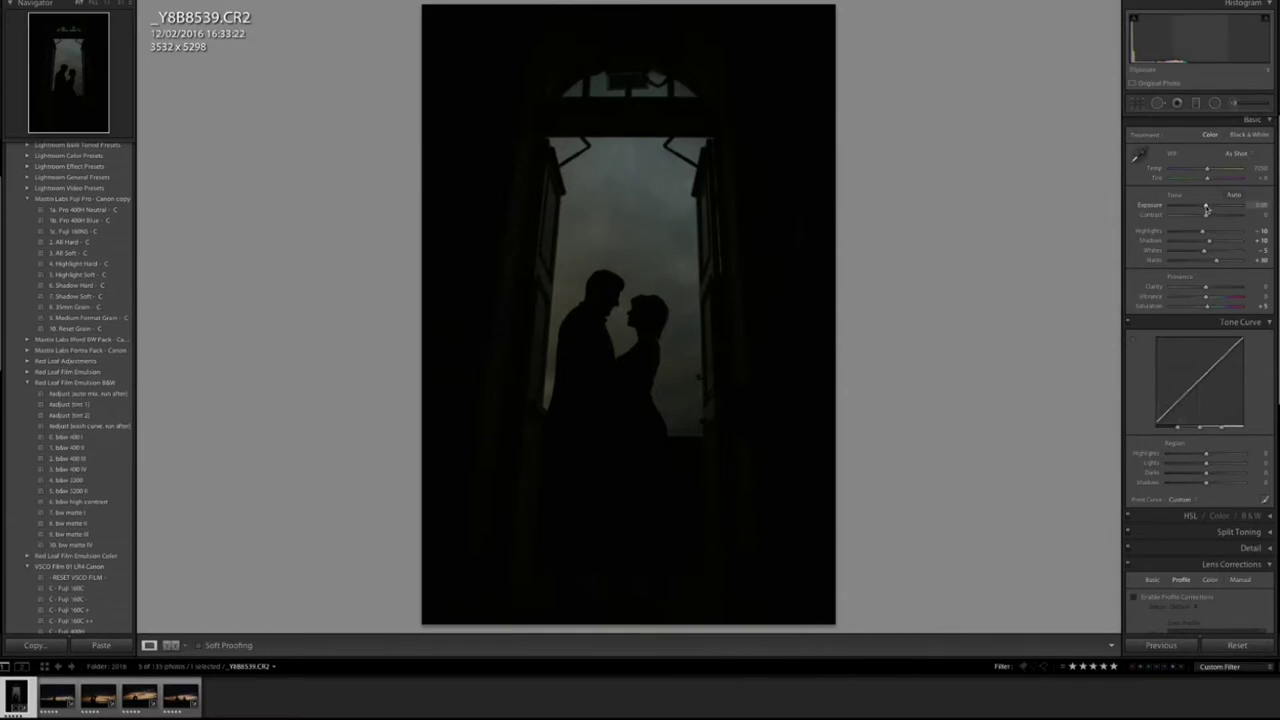
Raise the doorway photo's exposure to +1.25 and pull the crop's top-right corner inward
drag(1206, 208, 1215, 207)
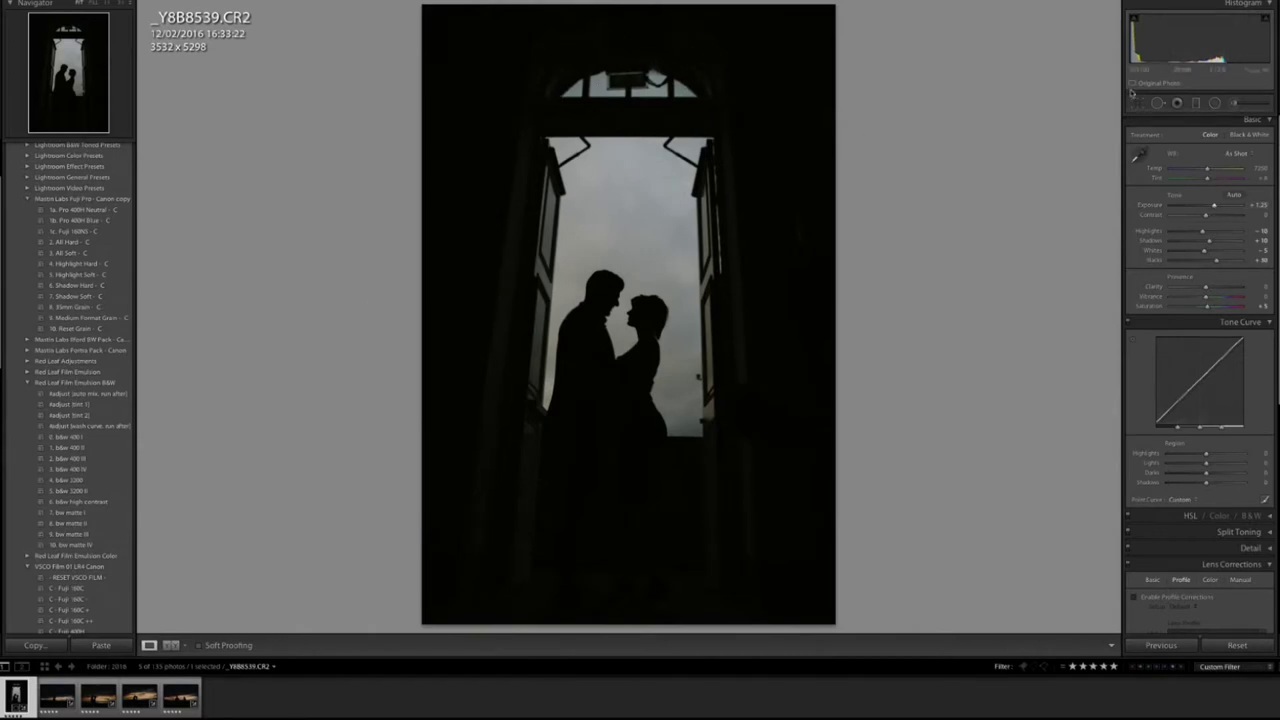
key(r)
drag(820, 28, 799, 79)
Commit the shifted tighter crop, then try a 3216 x 2144 landscape crop with the couple higher
drag(741, 158, 708, 158)
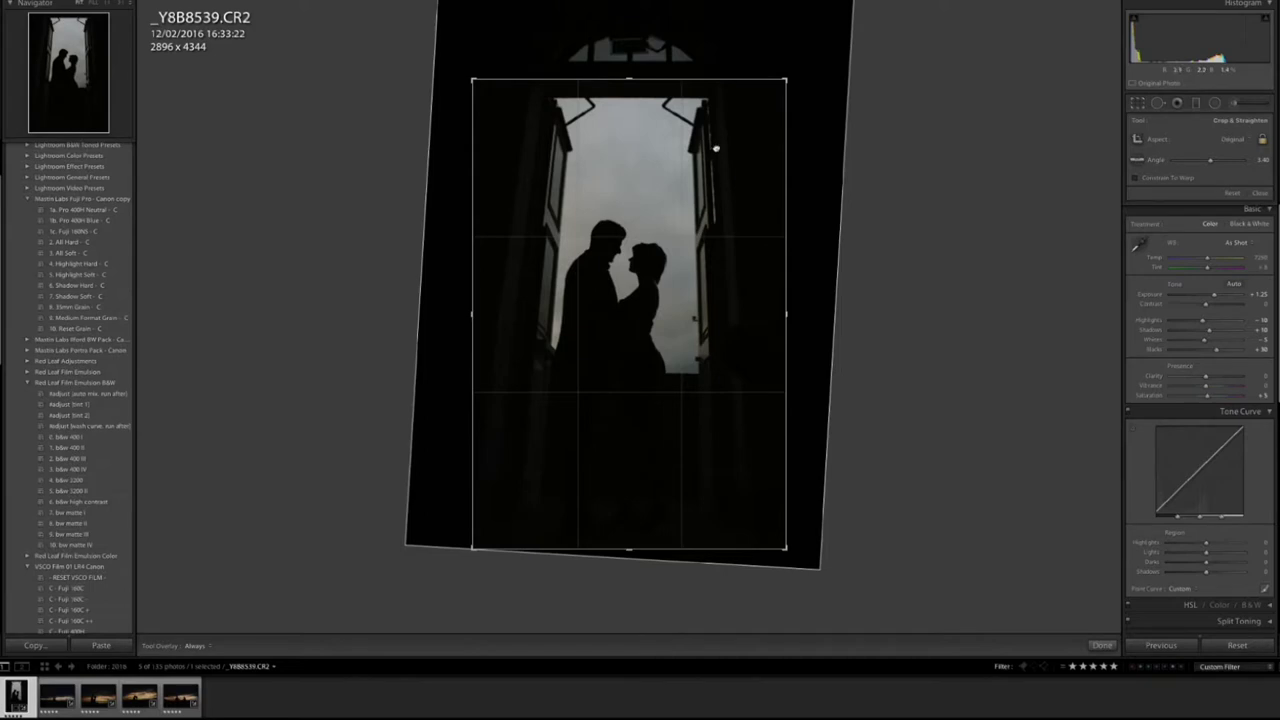
key(Return)
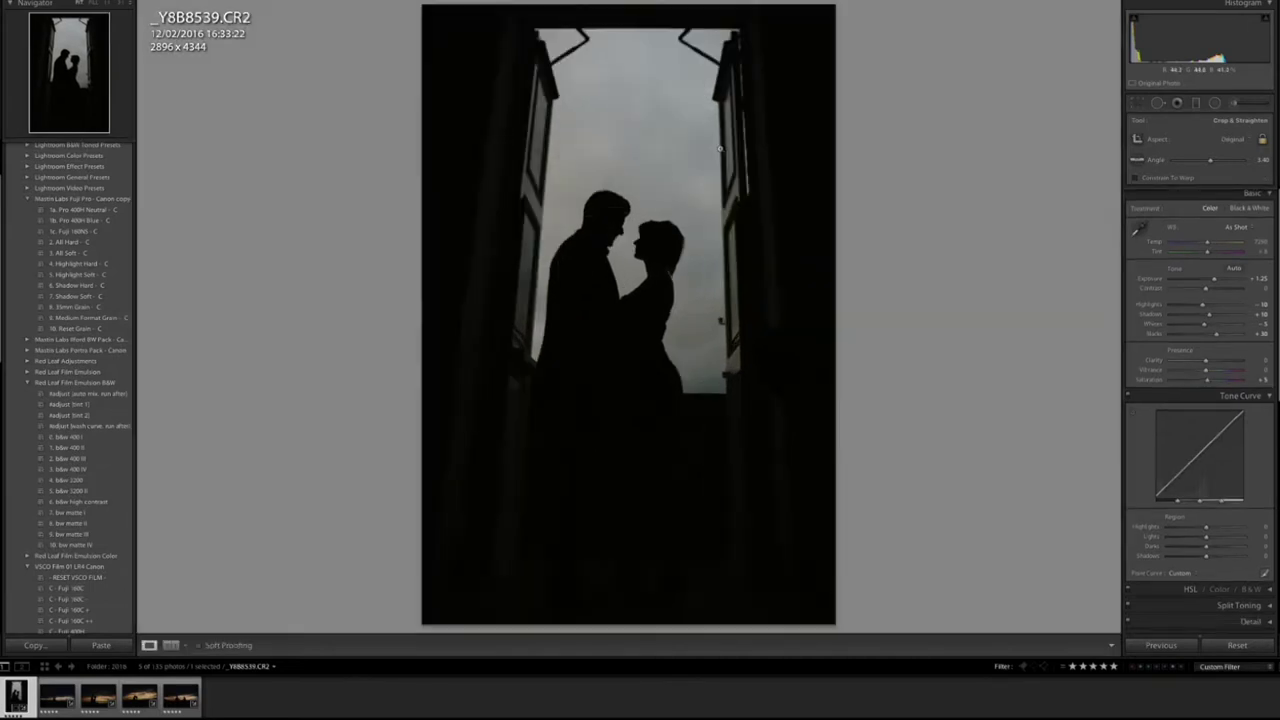
key(r)
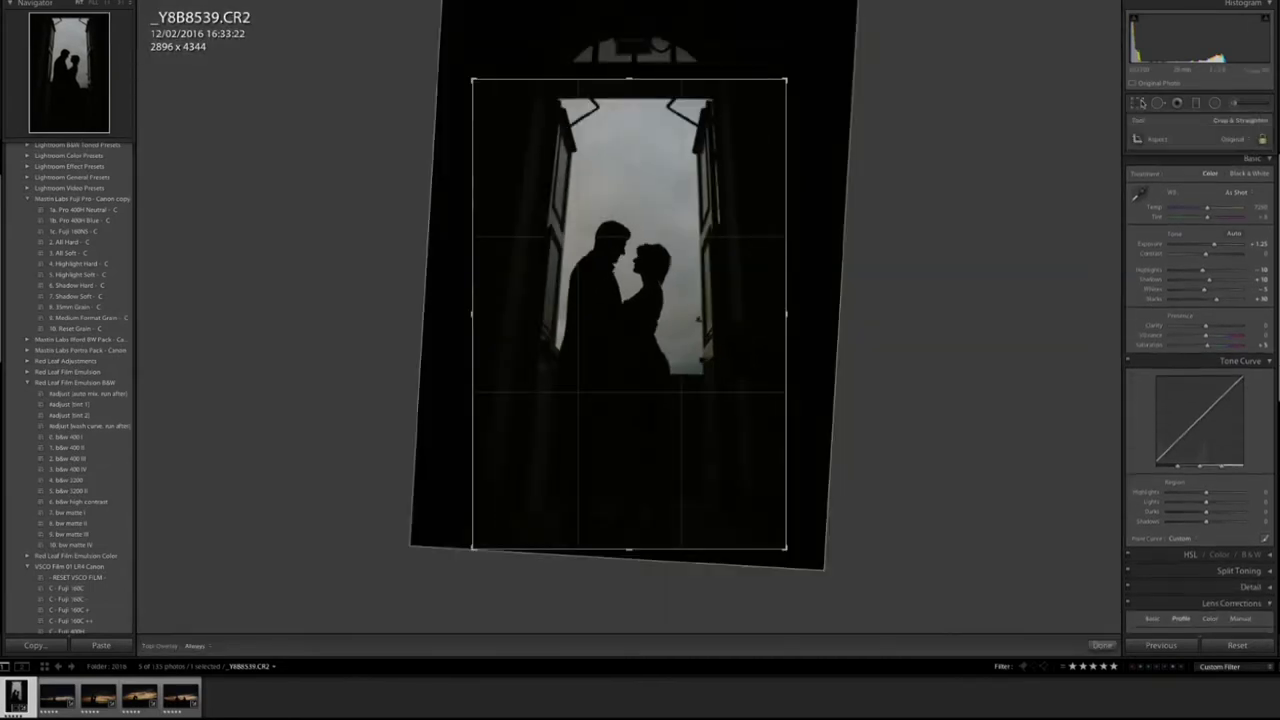
drag(781, 546, 803, 431)
drag(700, 286, 700, 251)
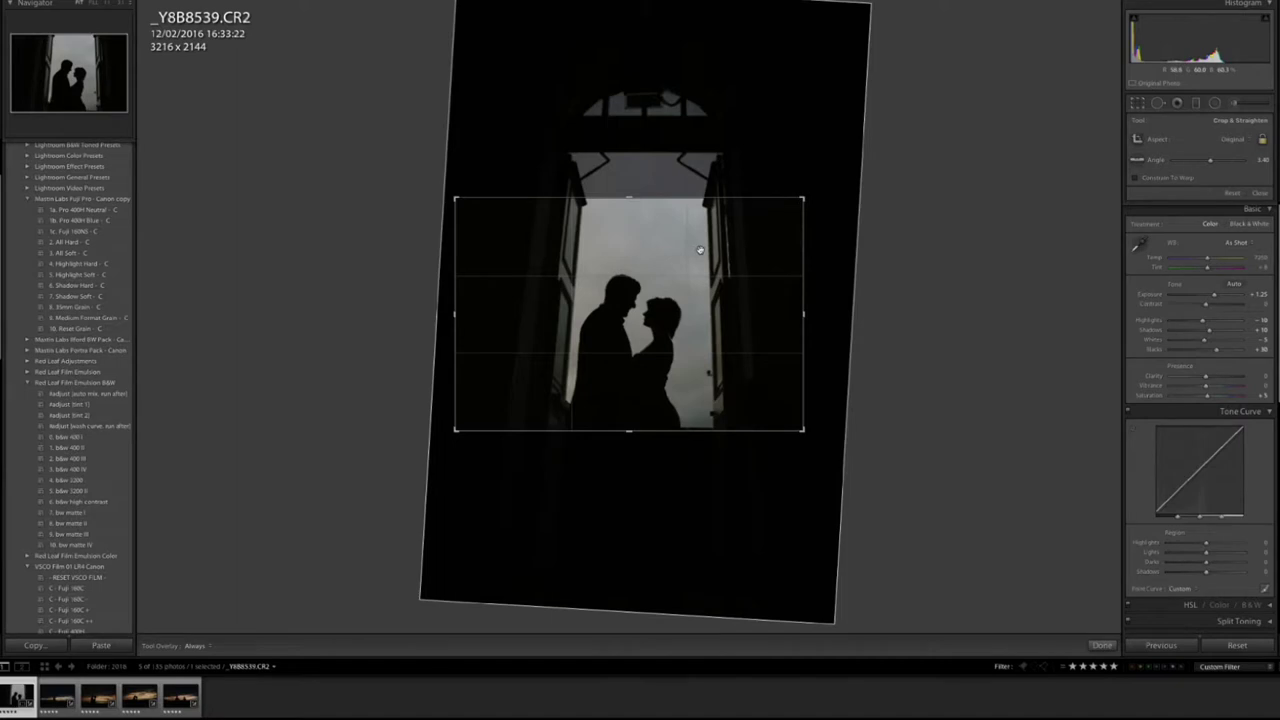
double_click(701, 251)
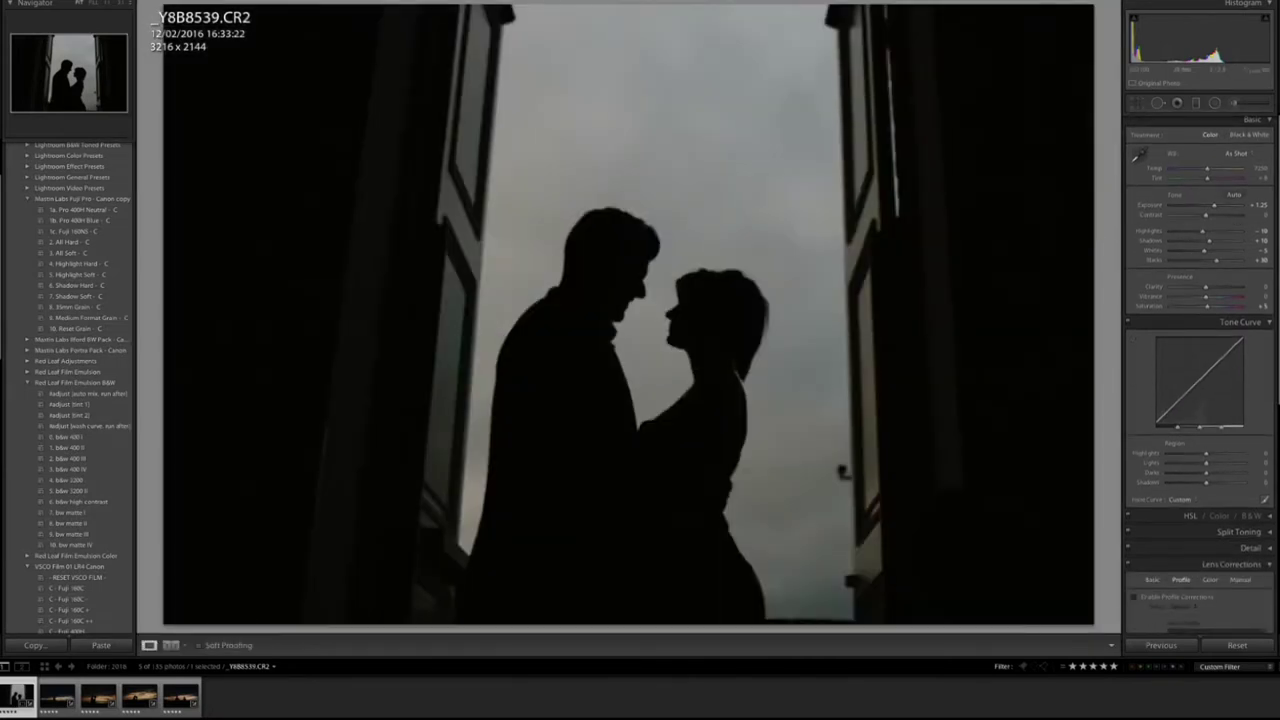
After comparing in the grid, switch back to a 2606 x 3909 portrait crop framing the couple
key(g)
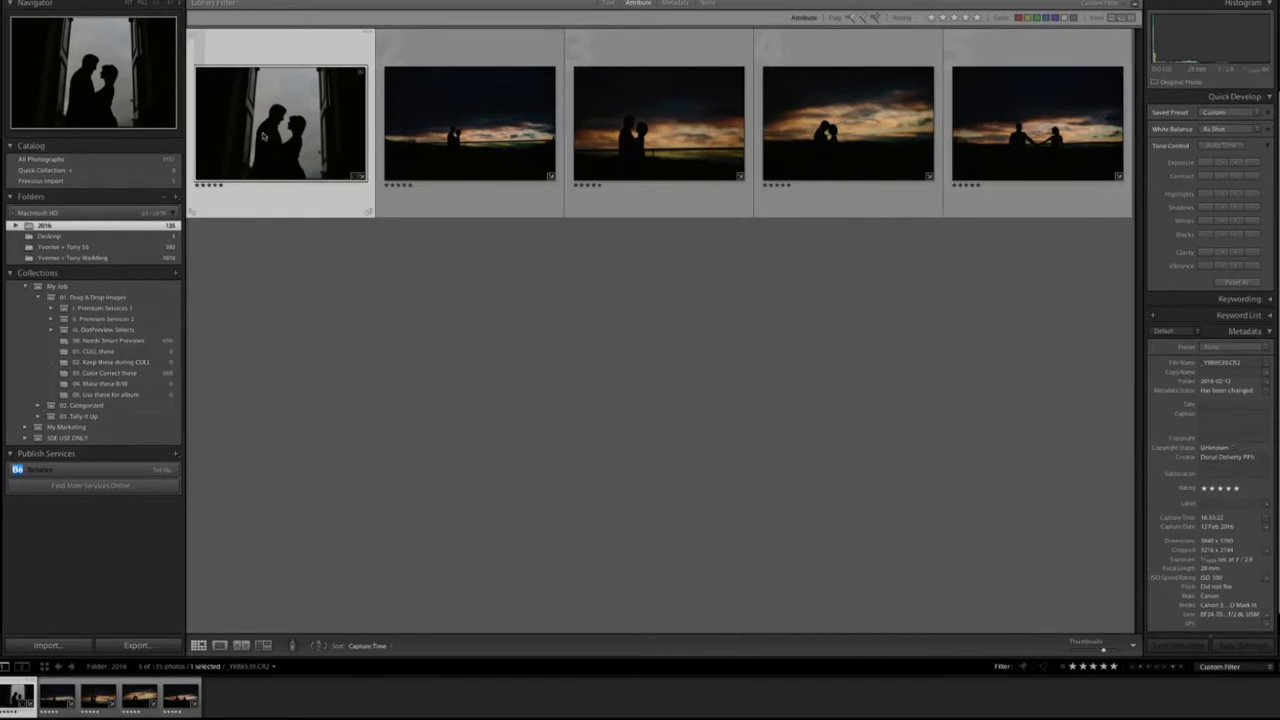
key(e)
key(d)
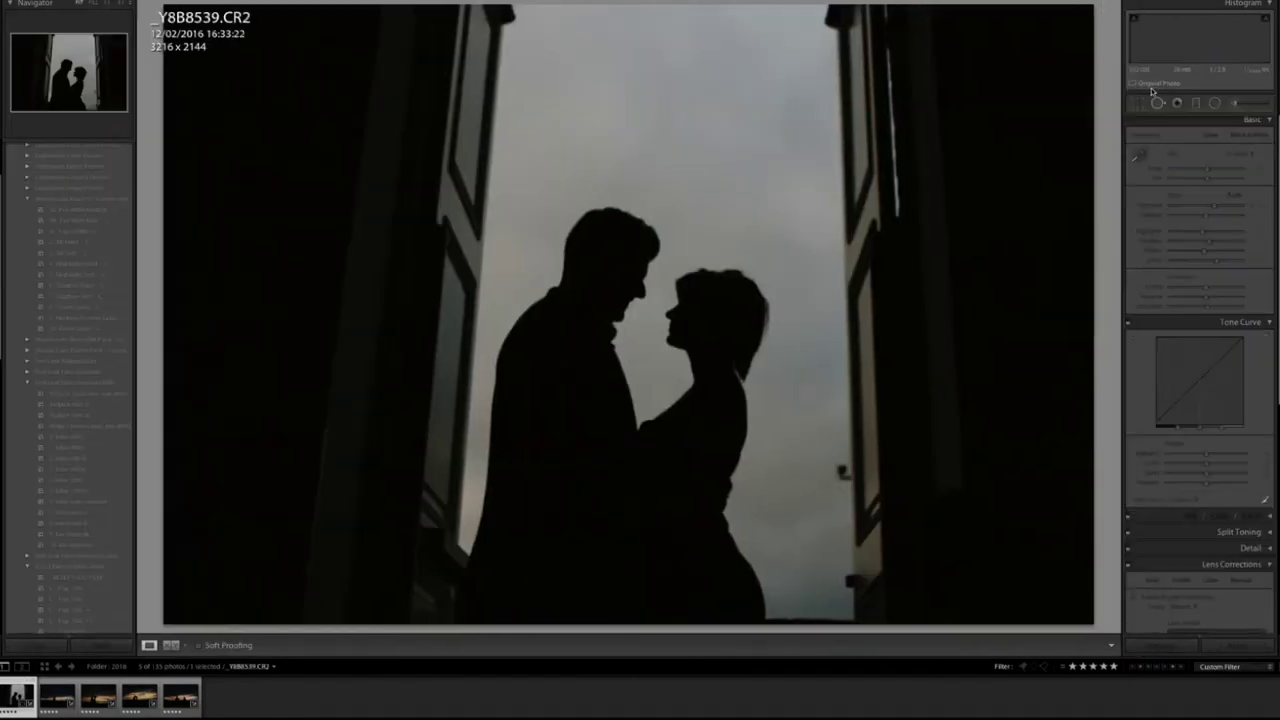
click(1139, 103)
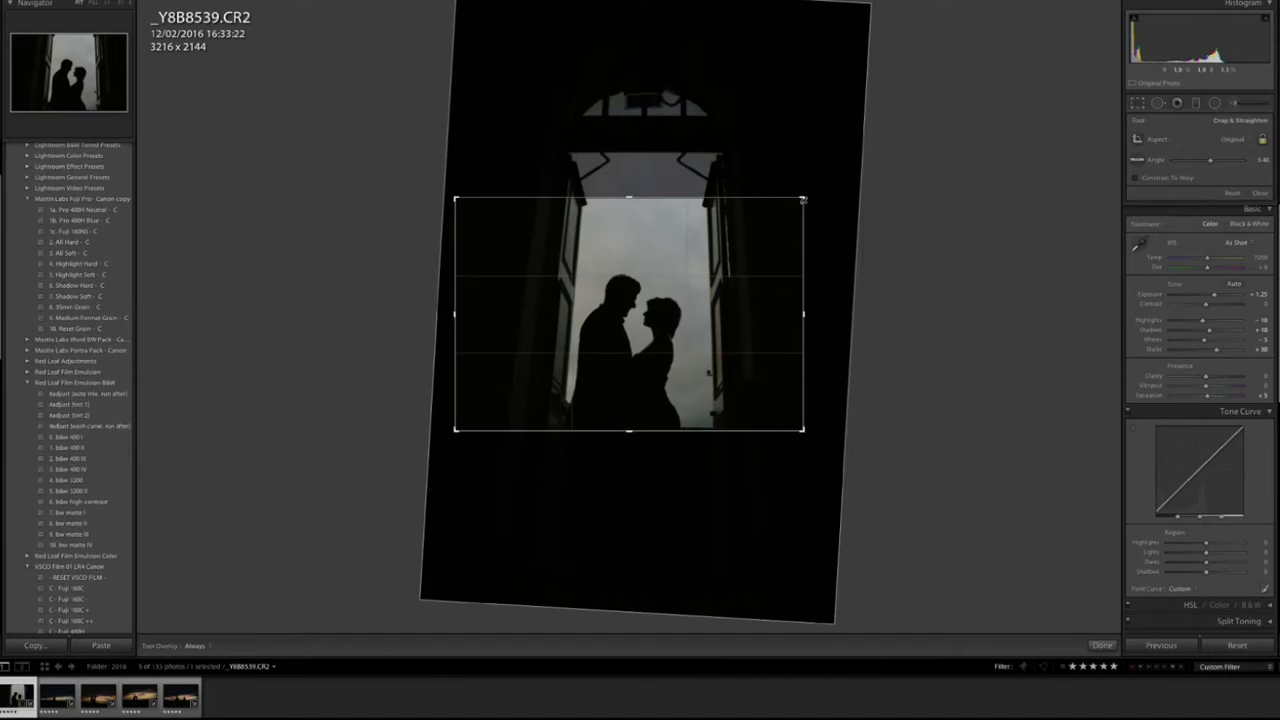
key(x)
mouse_move(651, 62)
mouse_down()
mouse_move(651, 94)
mouse_move(651, 62)
mouse_up()
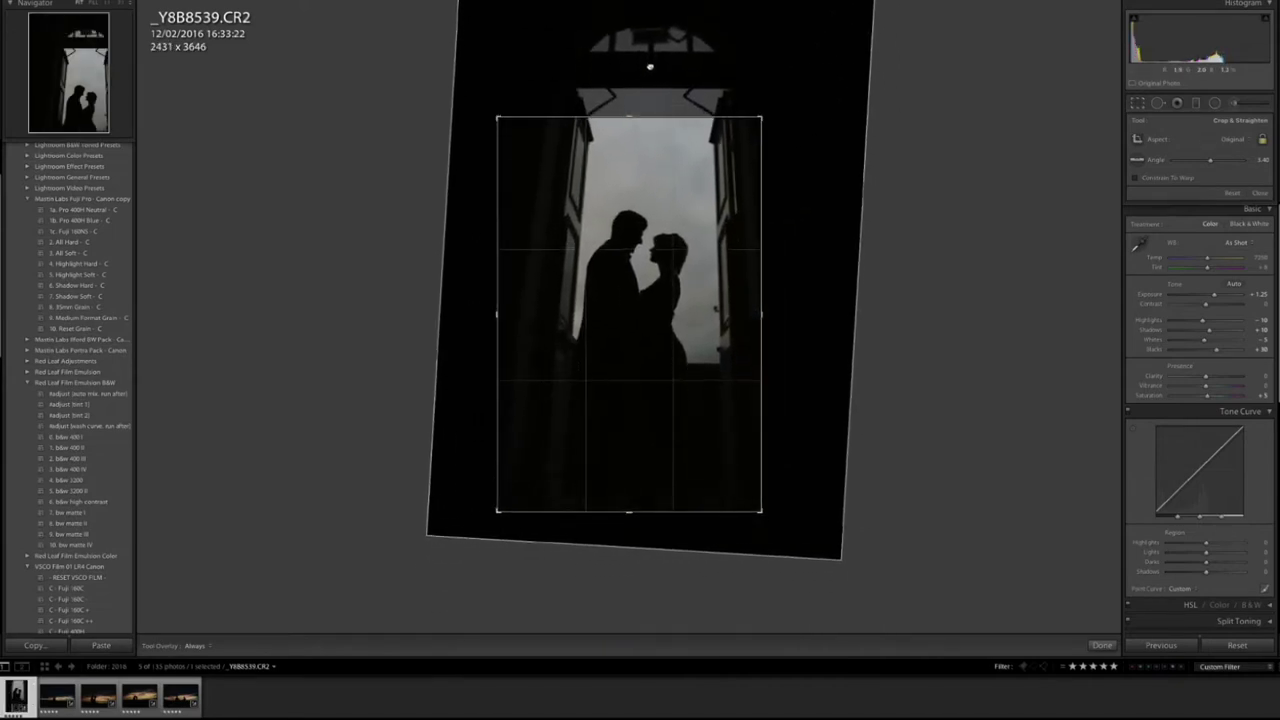
drag(735, 233, 718, 232)
drag(783, 506, 784, 531)
drag(676, 463, 689, 464)
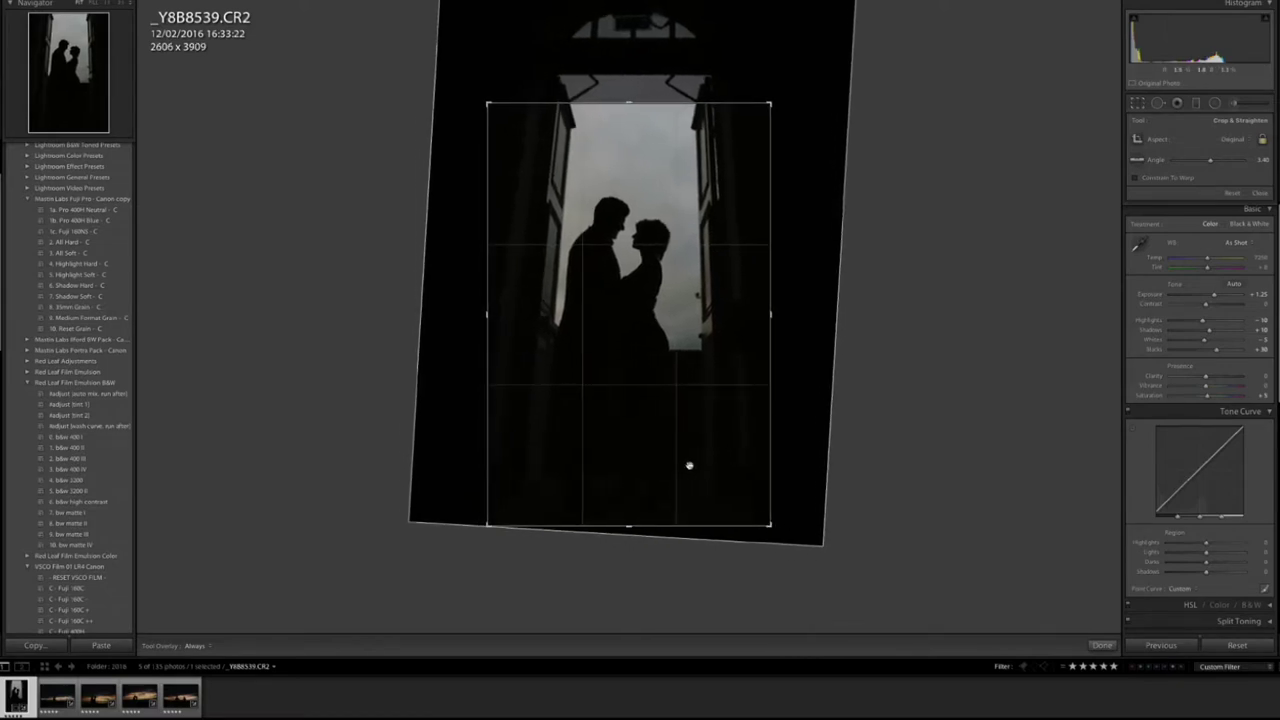
key(Return)
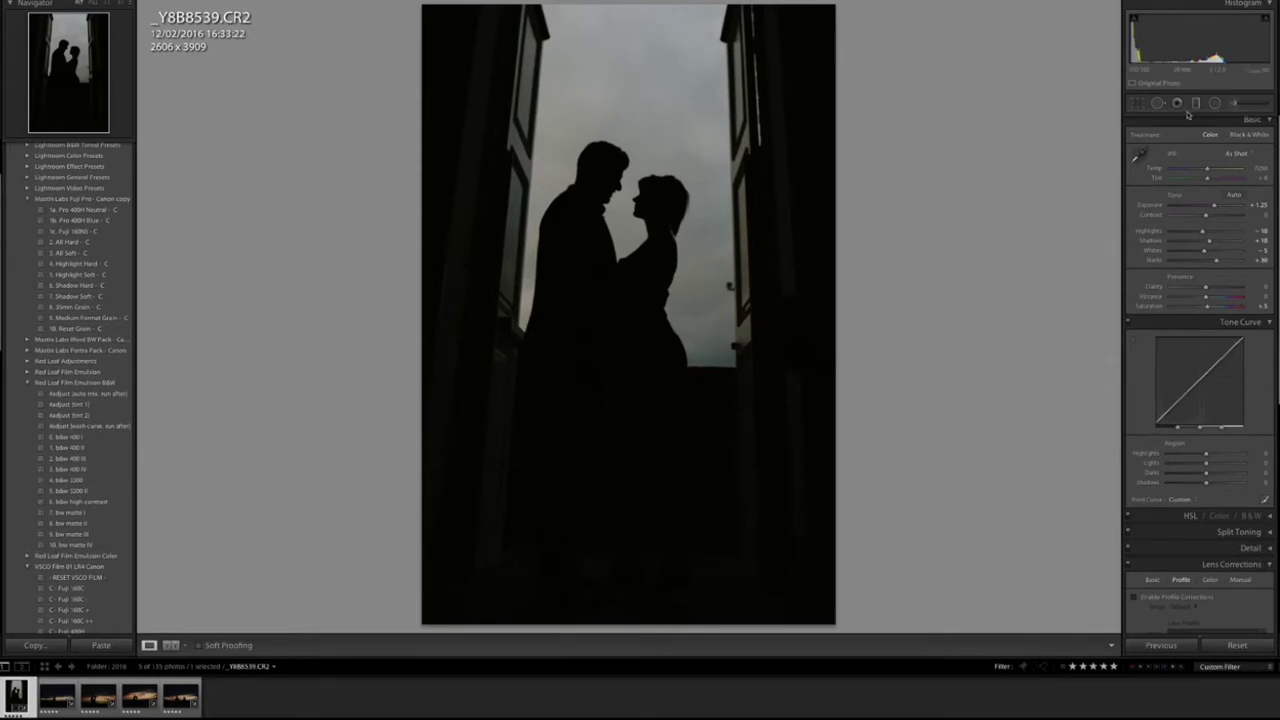
click(1138, 103)
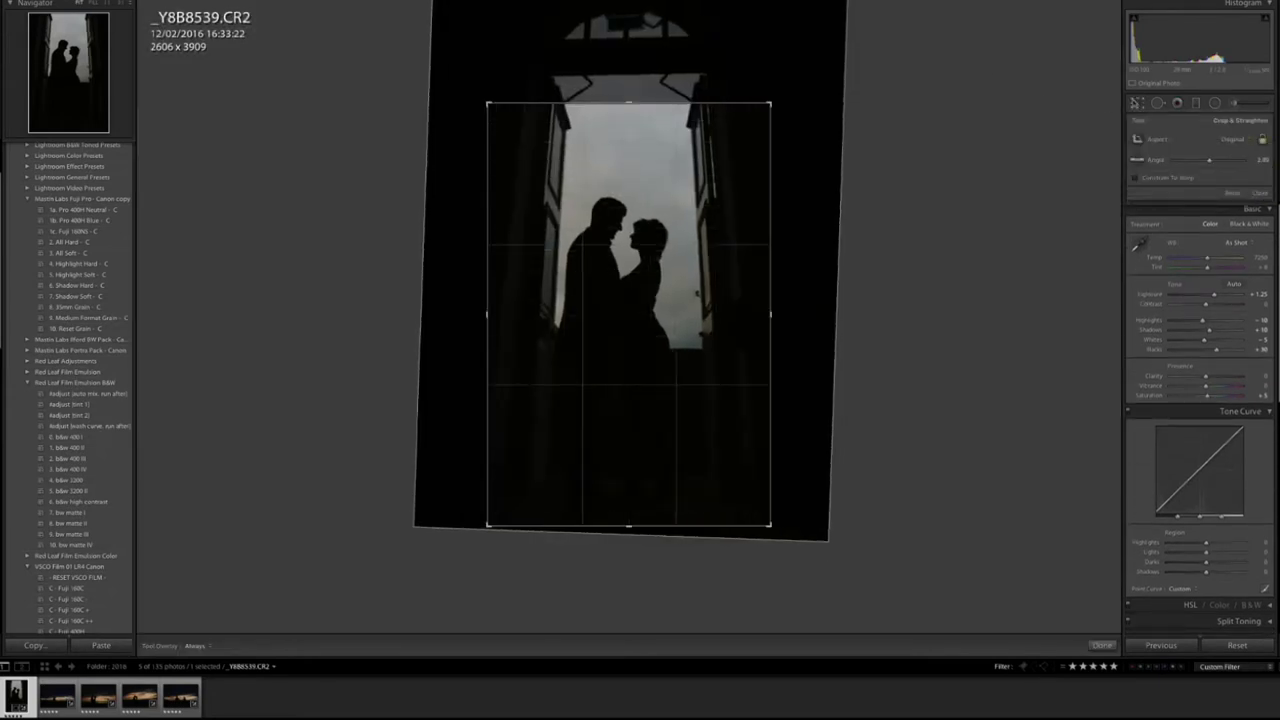
Commit the 2606 x 3909 portrait crop and close the crop overlay
key(Return)
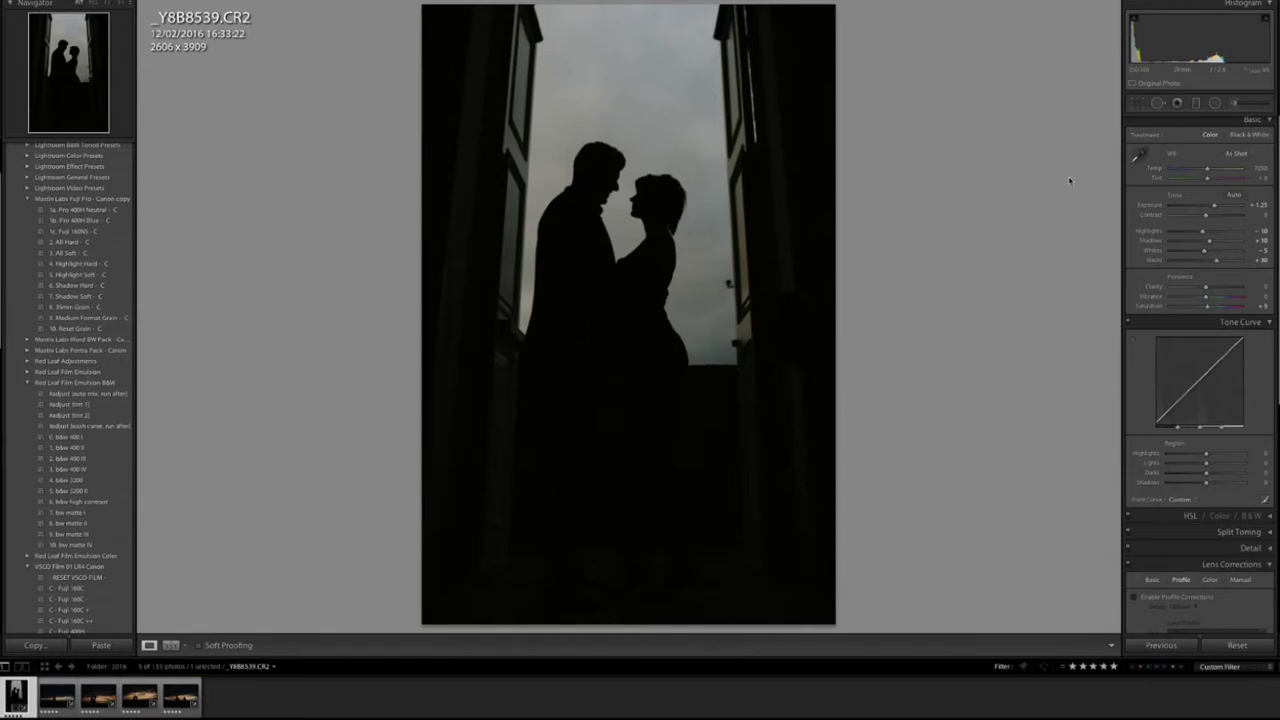
Paint a -4.00 exposure brush mask over the doorway photo's lower area, undoing one stray stroke
click(1236, 104)
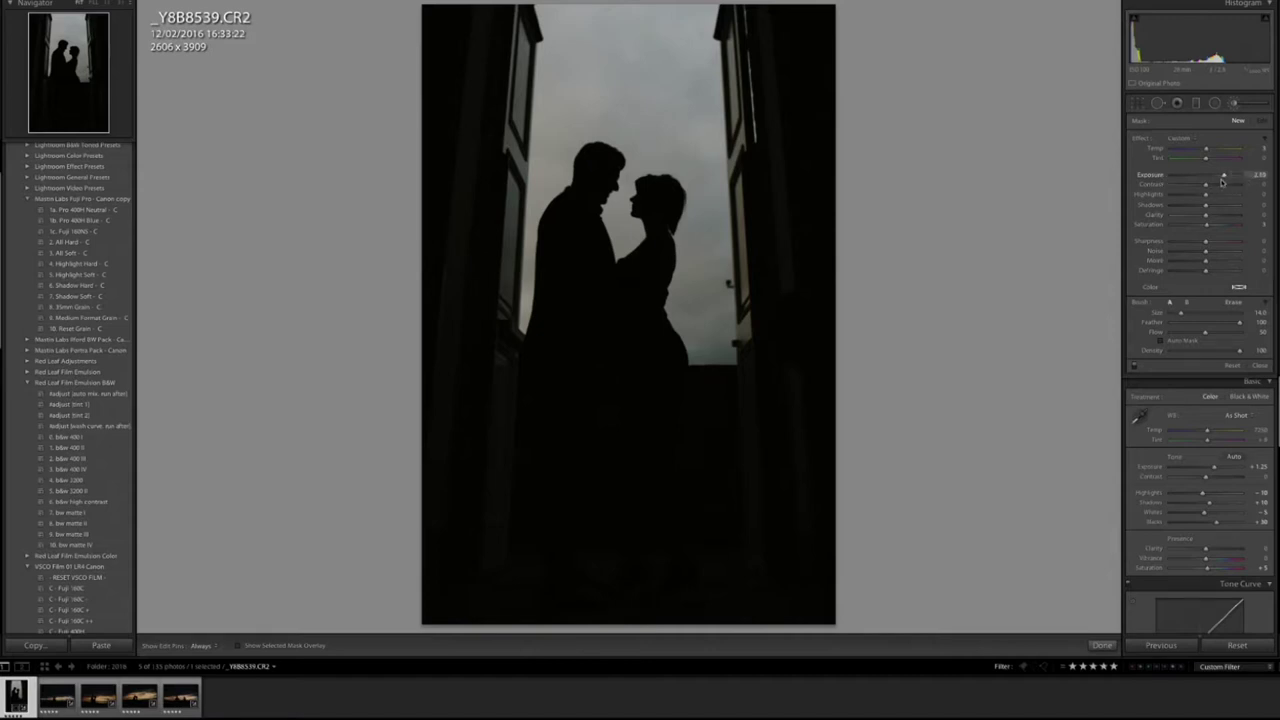
drag(1167, 181, 1164, 181)
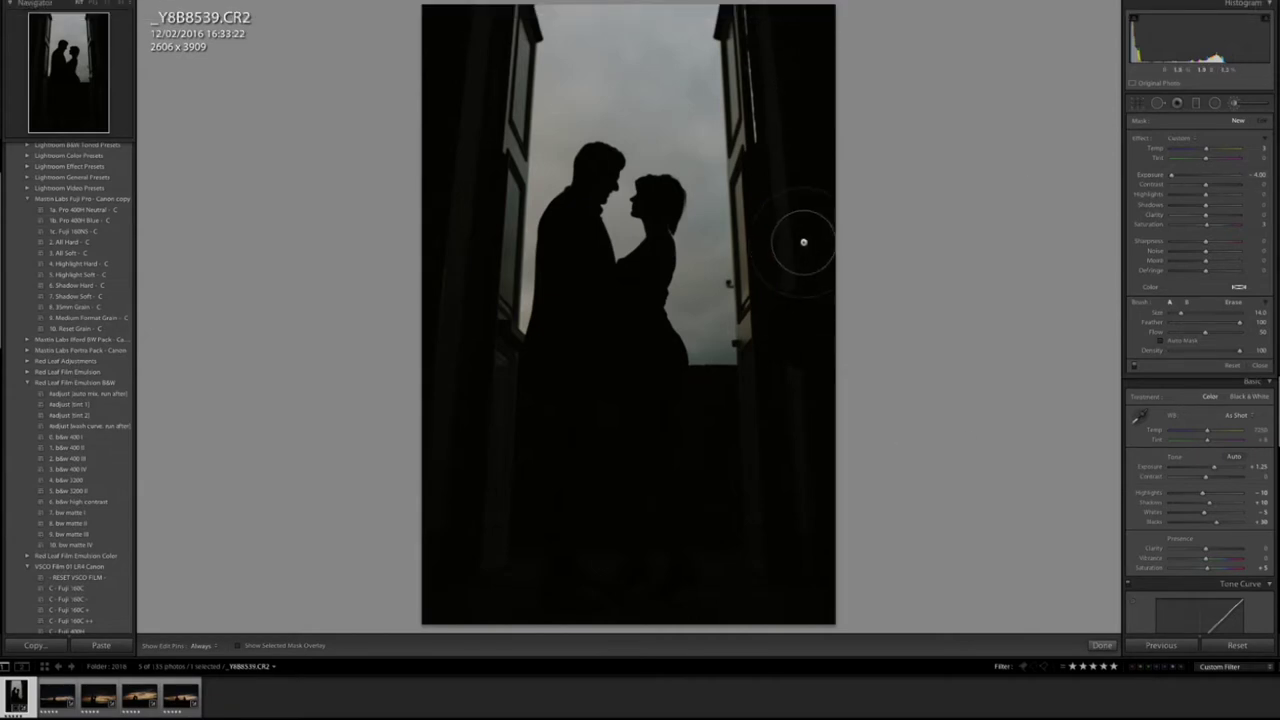
scroll(806, 243, down, 2)
scroll(811, 240, down, 2)
key(h)
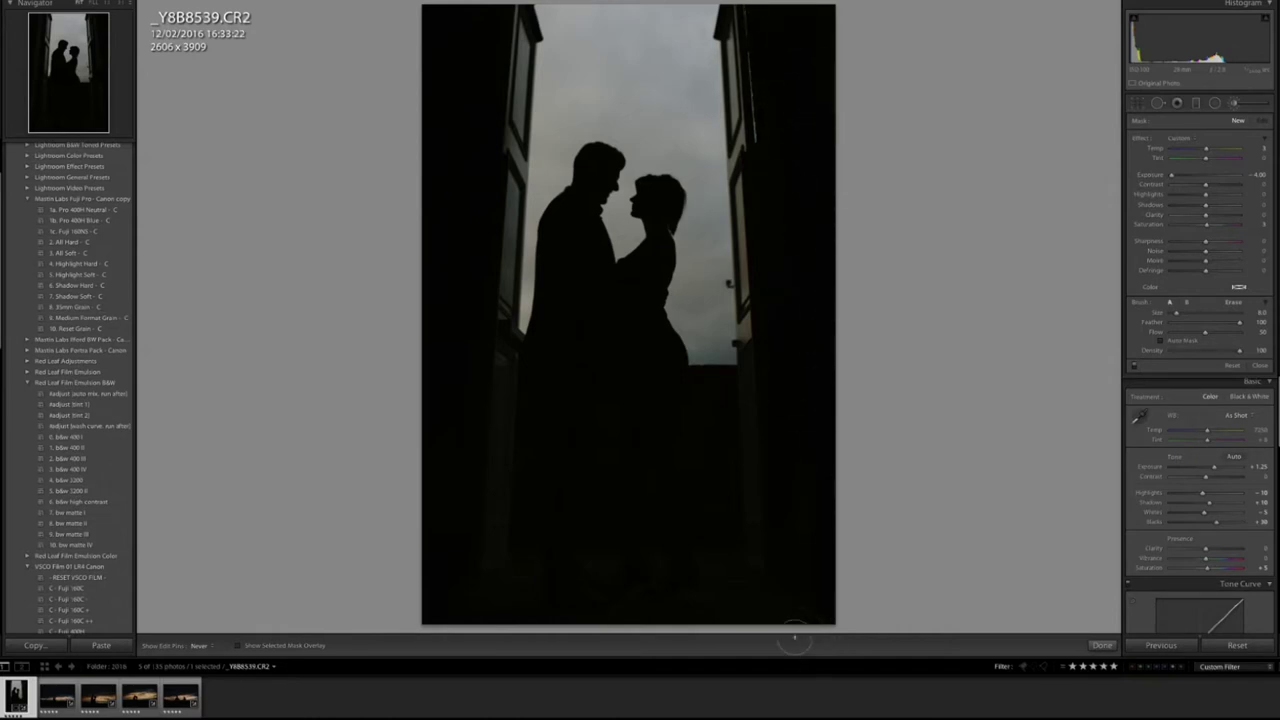
key(h)
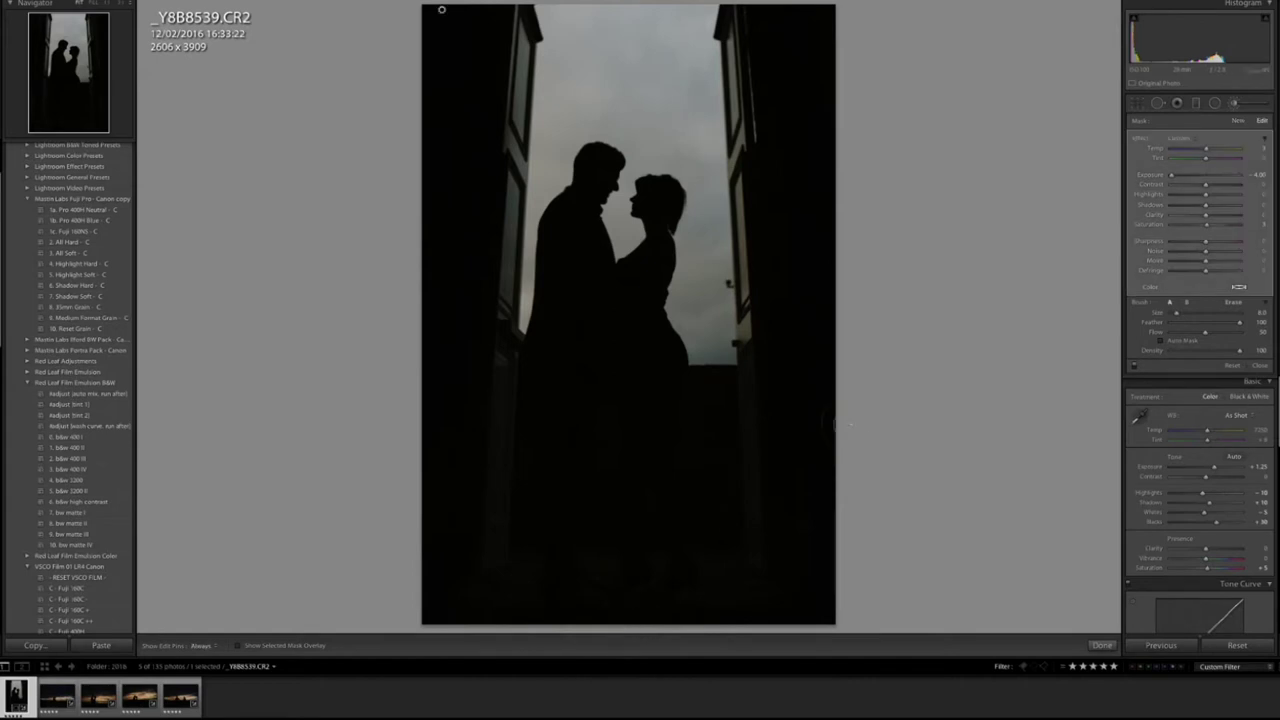
key(h)
key(ctrl+z)
key(h)
key(bracketleft)
key(h)
key(h)
key(h)
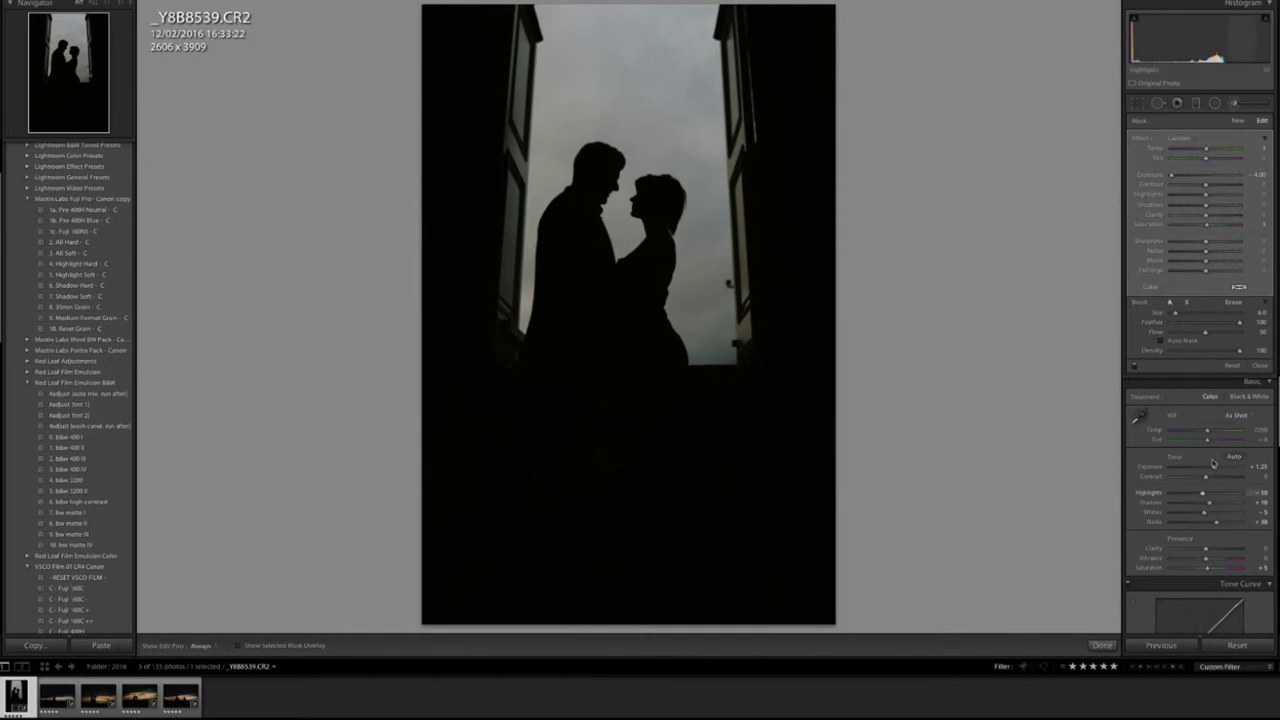
key(h)
Tighten the doorway photo's crop to 1802 x 2703, reframing the couple
click(1139, 104)
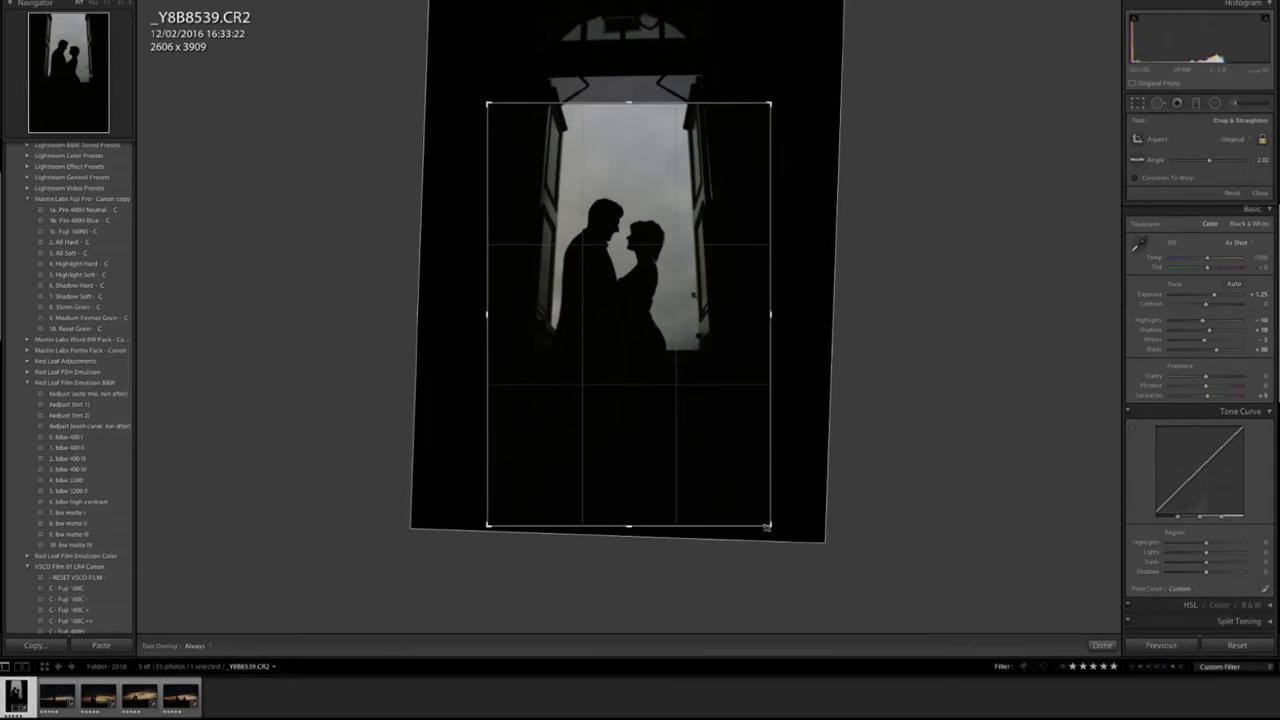
drag(766, 525, 737, 452)
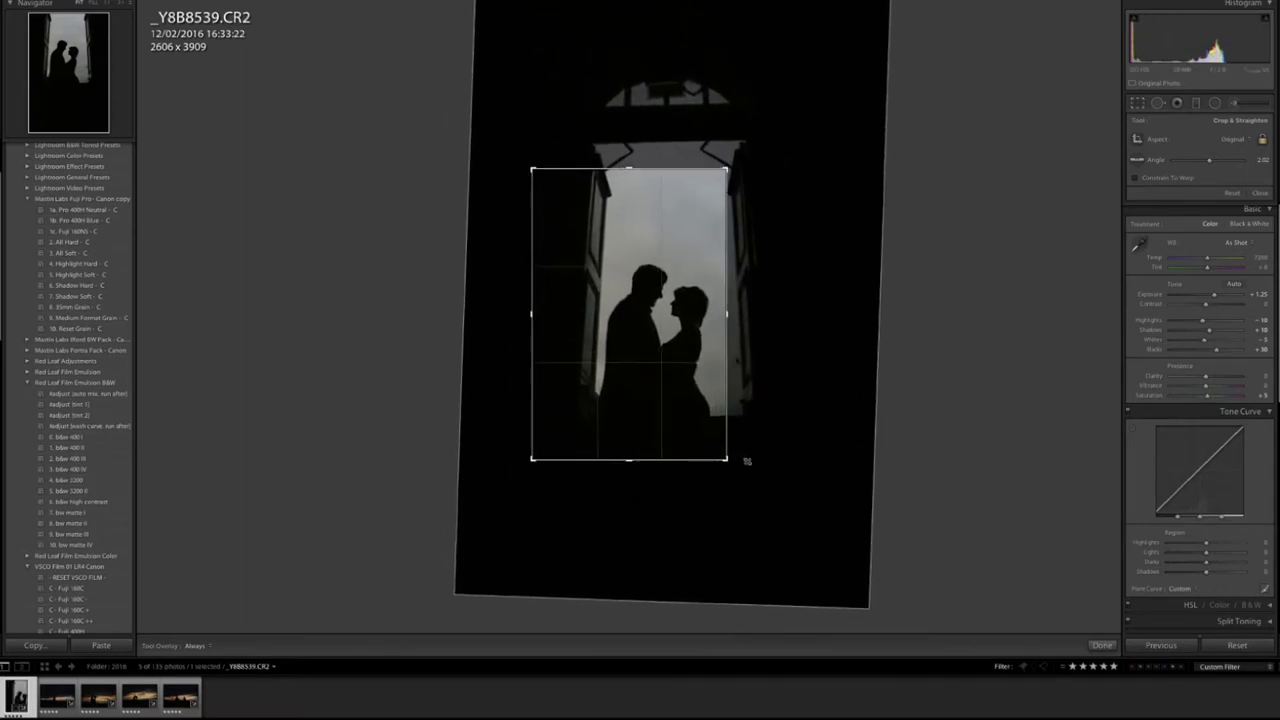
drag(674, 369, 636, 375)
key(Return)
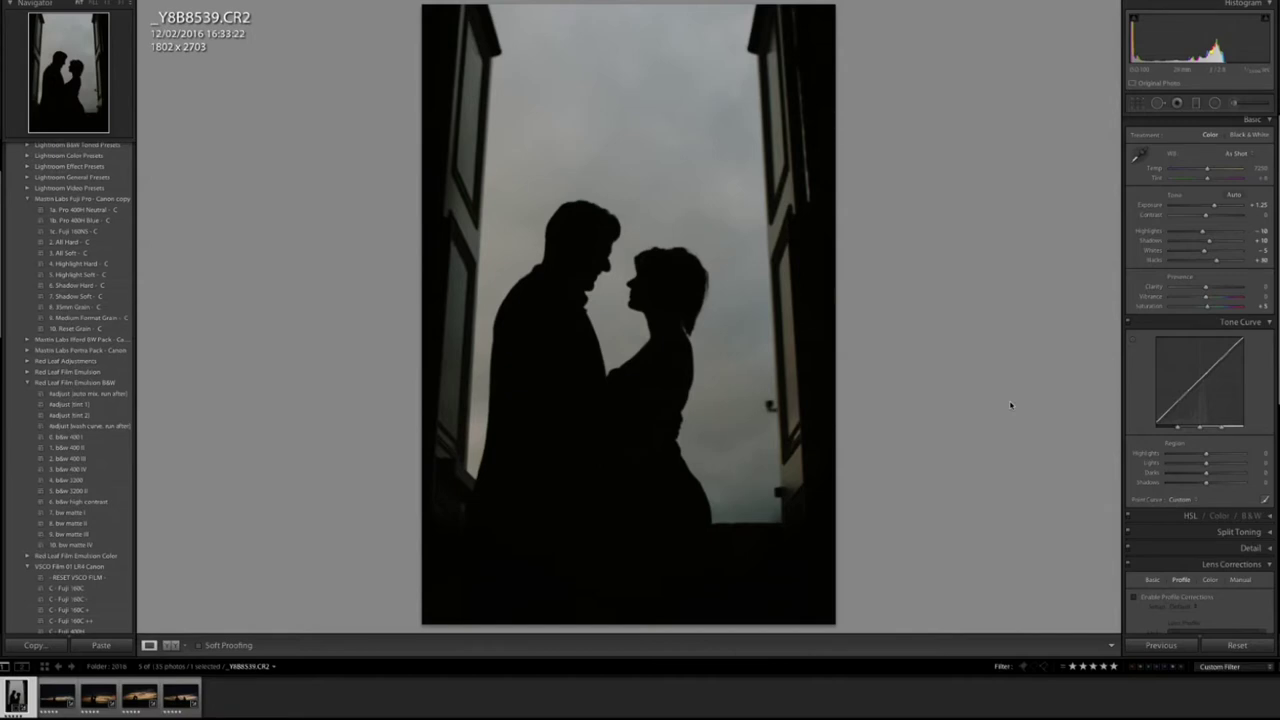
On the next sunset rooftop photo, set exposure to +0.45 and brush a local adjustment over the sky
key(Right)
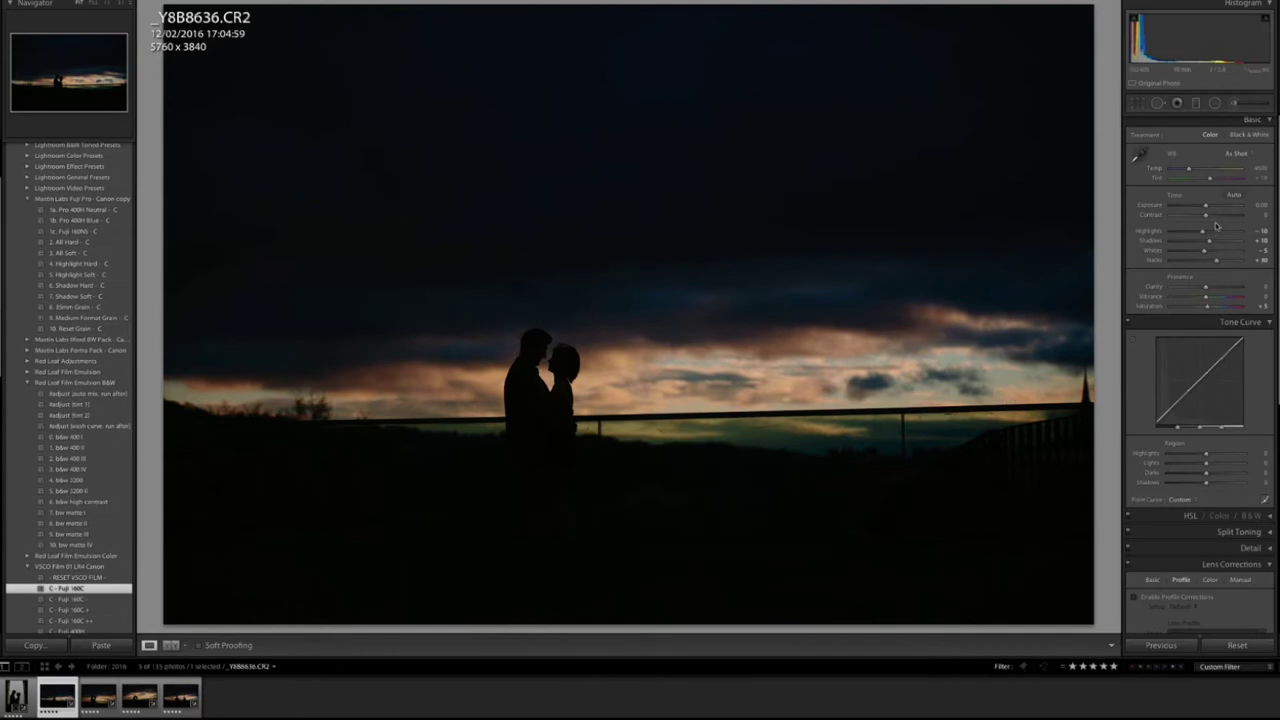
drag(1205, 207, 1209, 209)
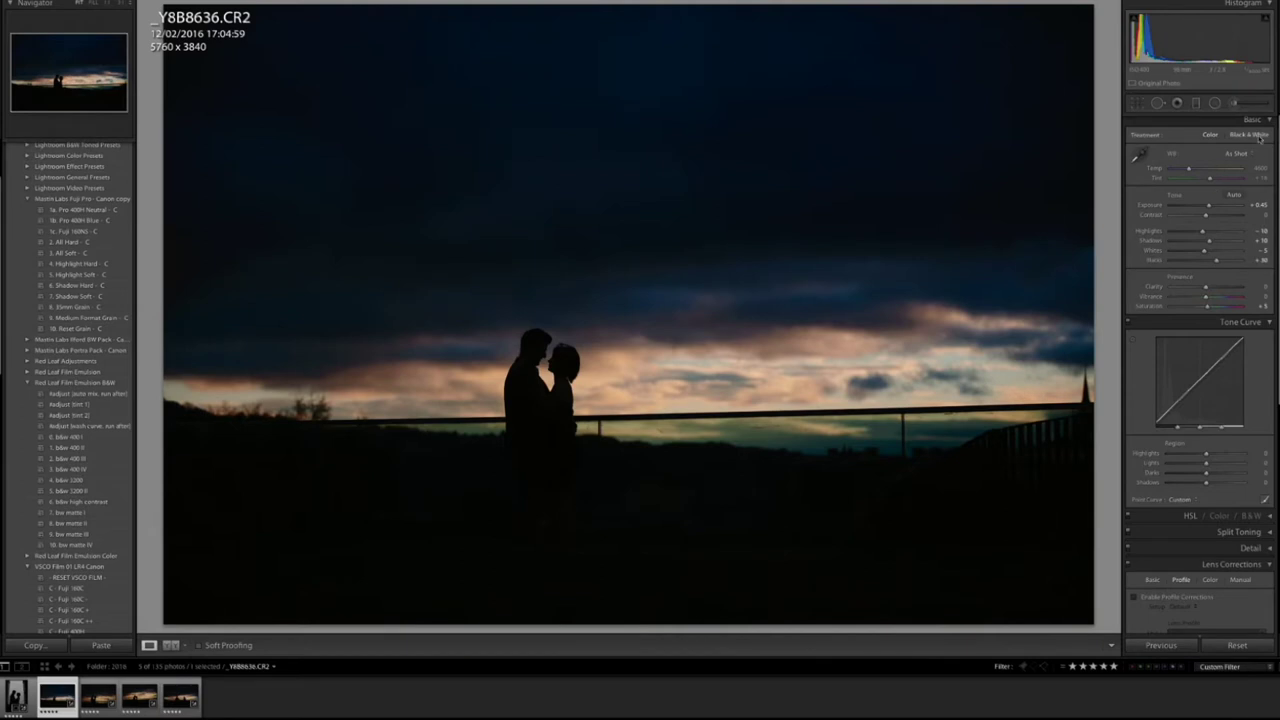
click(1242, 107)
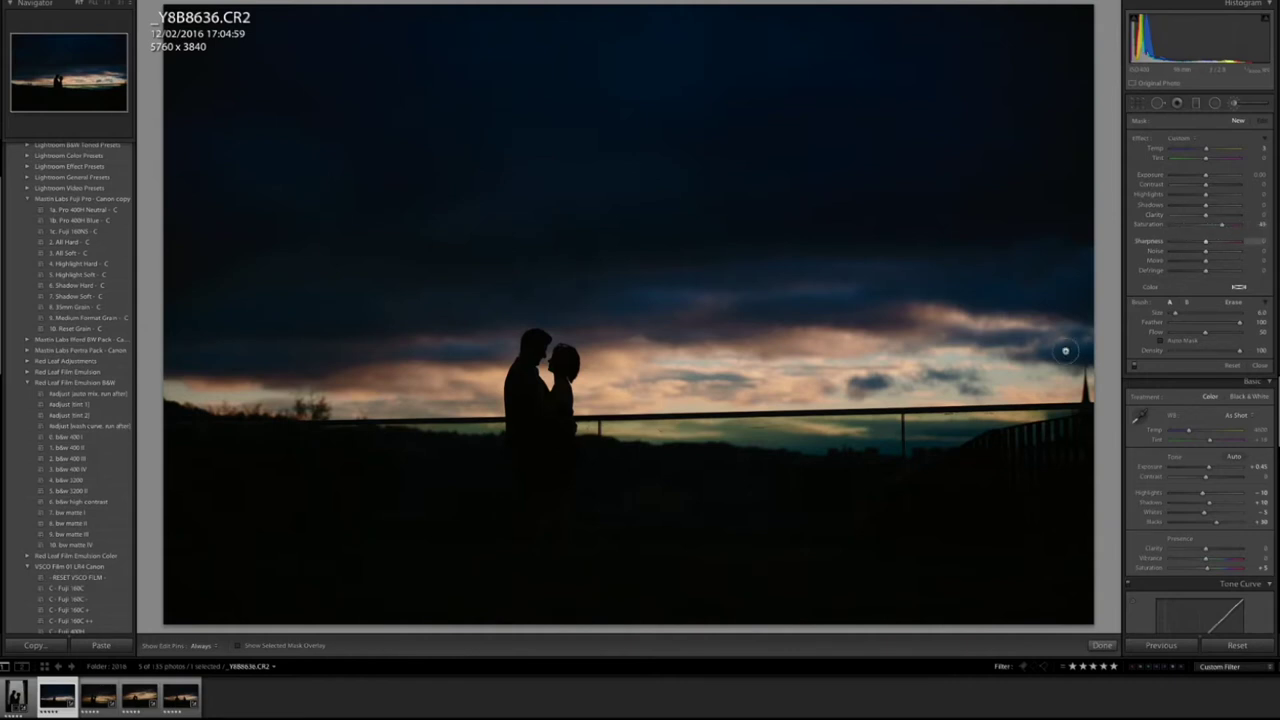
scroll(1062, 351, up, 4)
key(h)
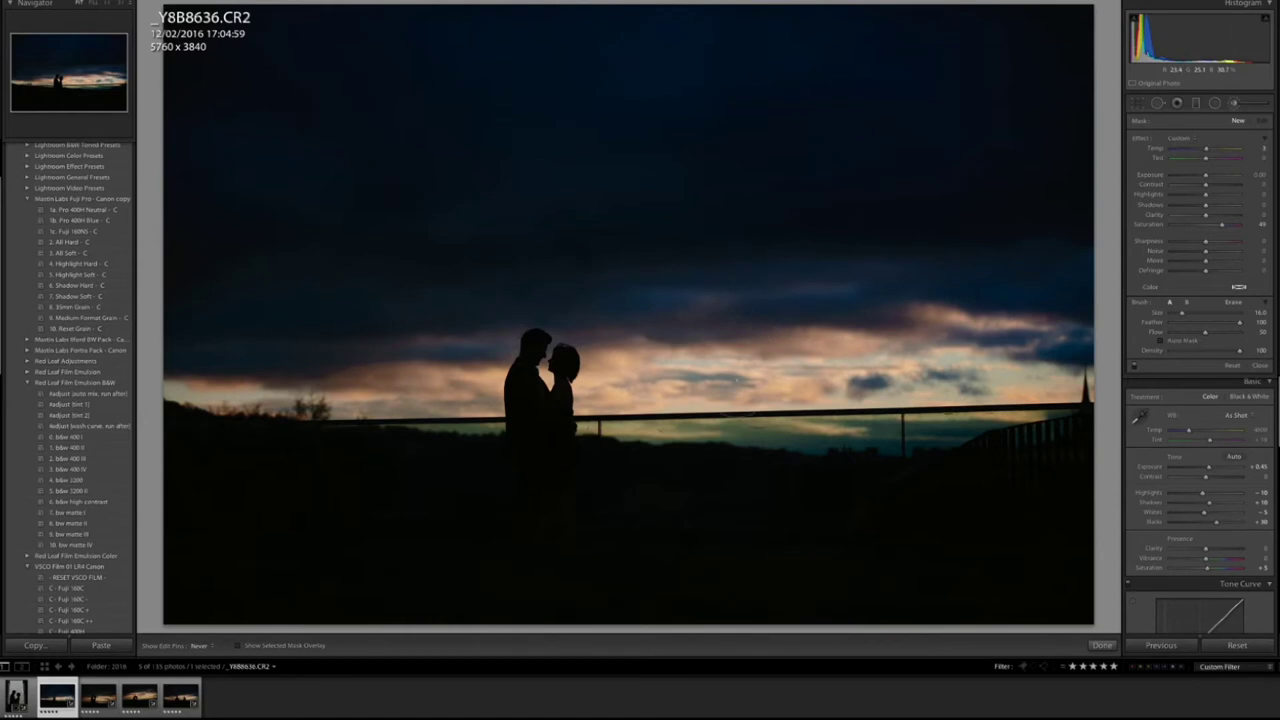
key(h)
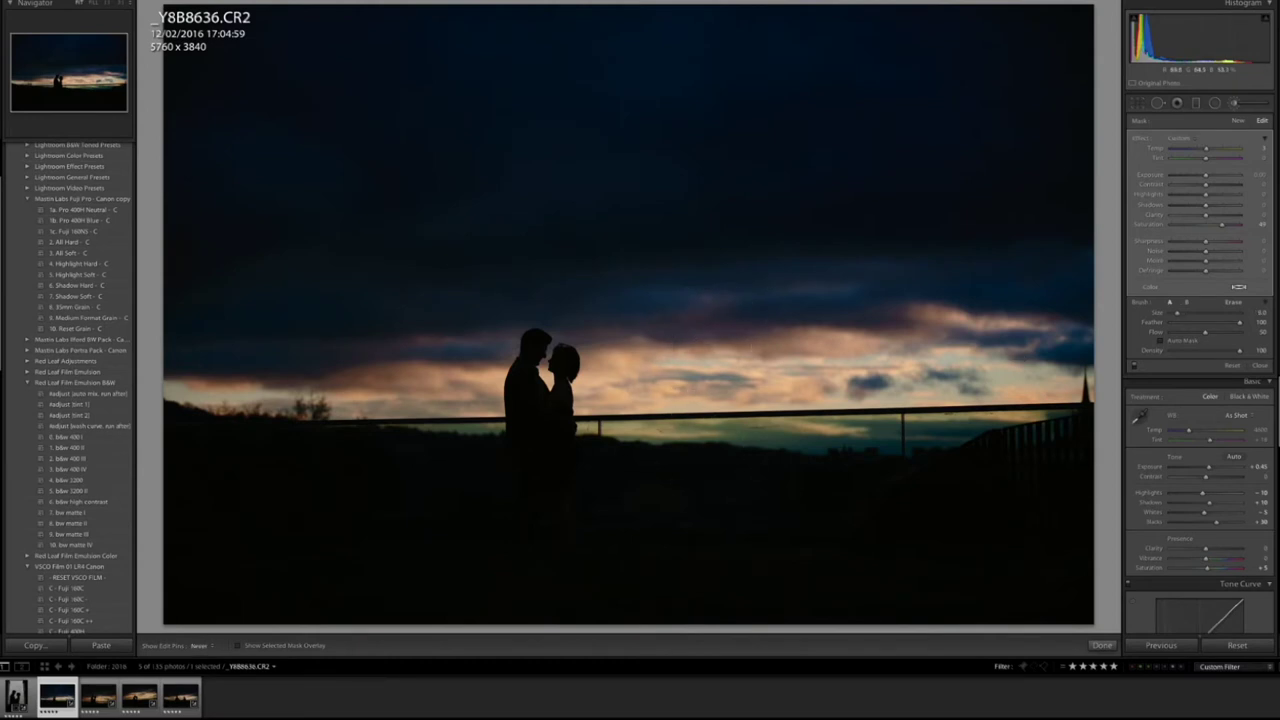
key(h)
scroll(789, 291, up, 3)
Crop the sunset photo to a 16 x 9 ratio, rotating it slightly to level the horizon
key(r)
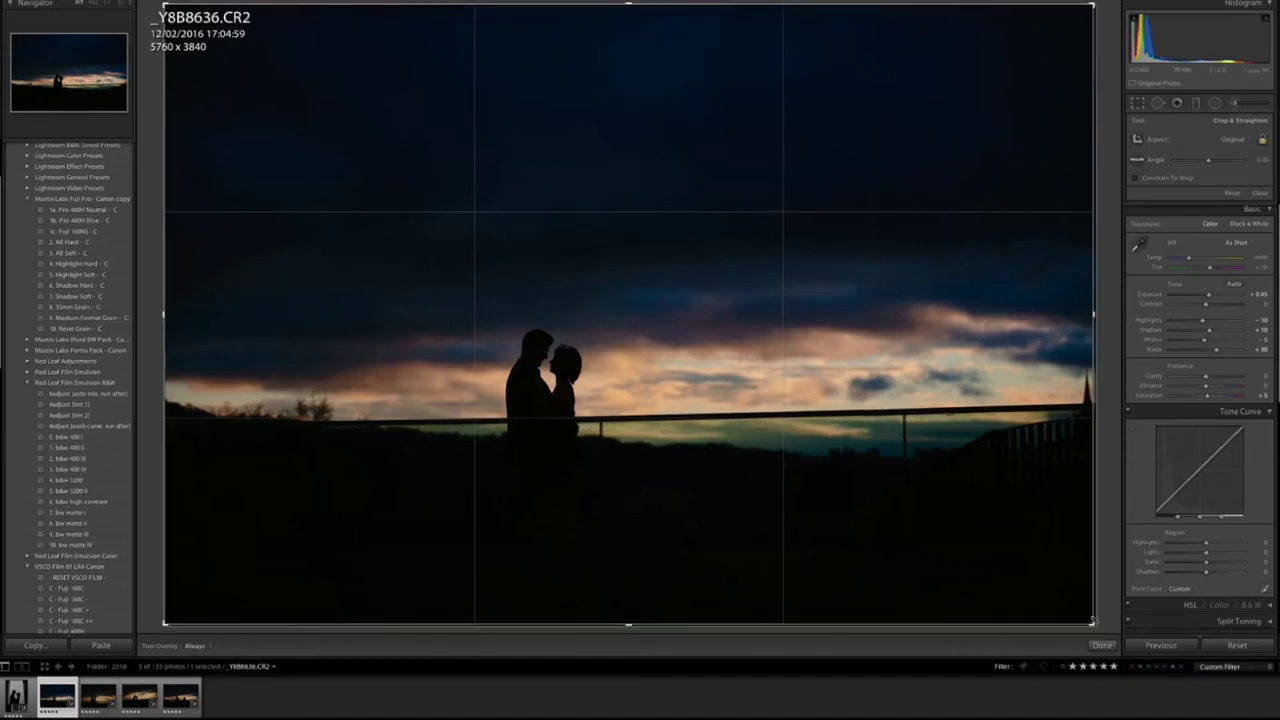
drag(1093, 622, 1091, 549)
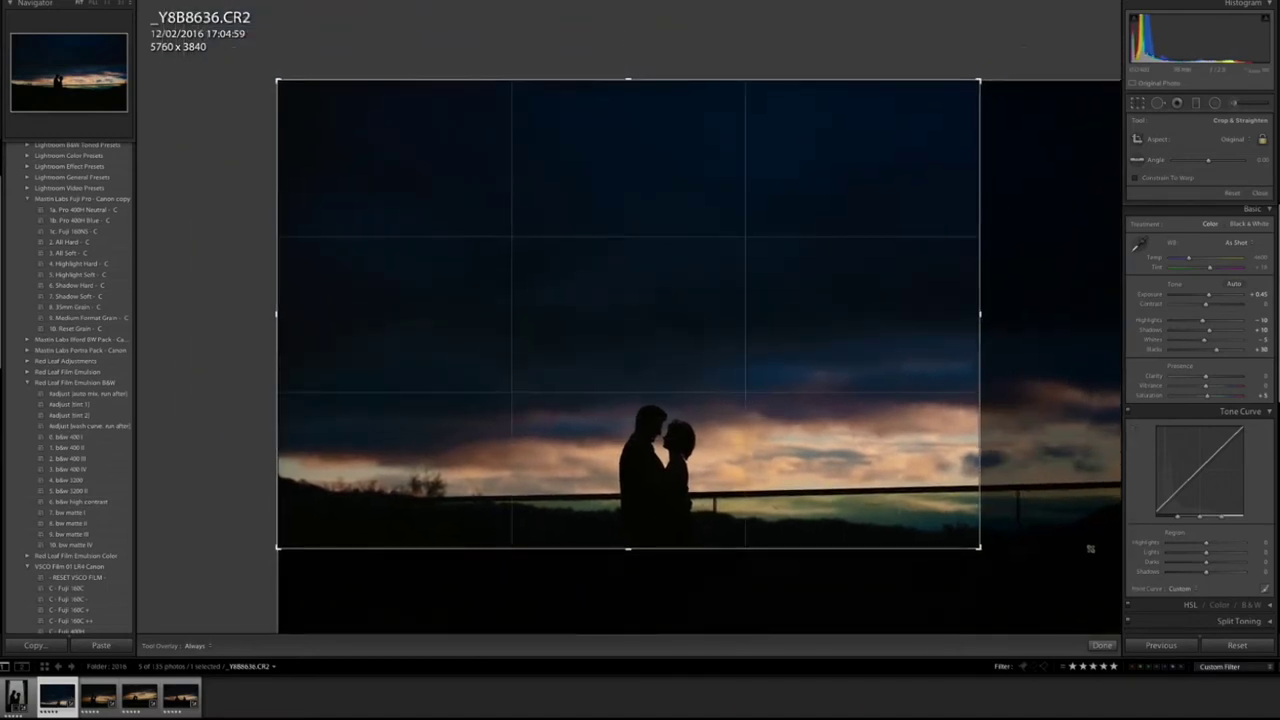
click(1230, 140)
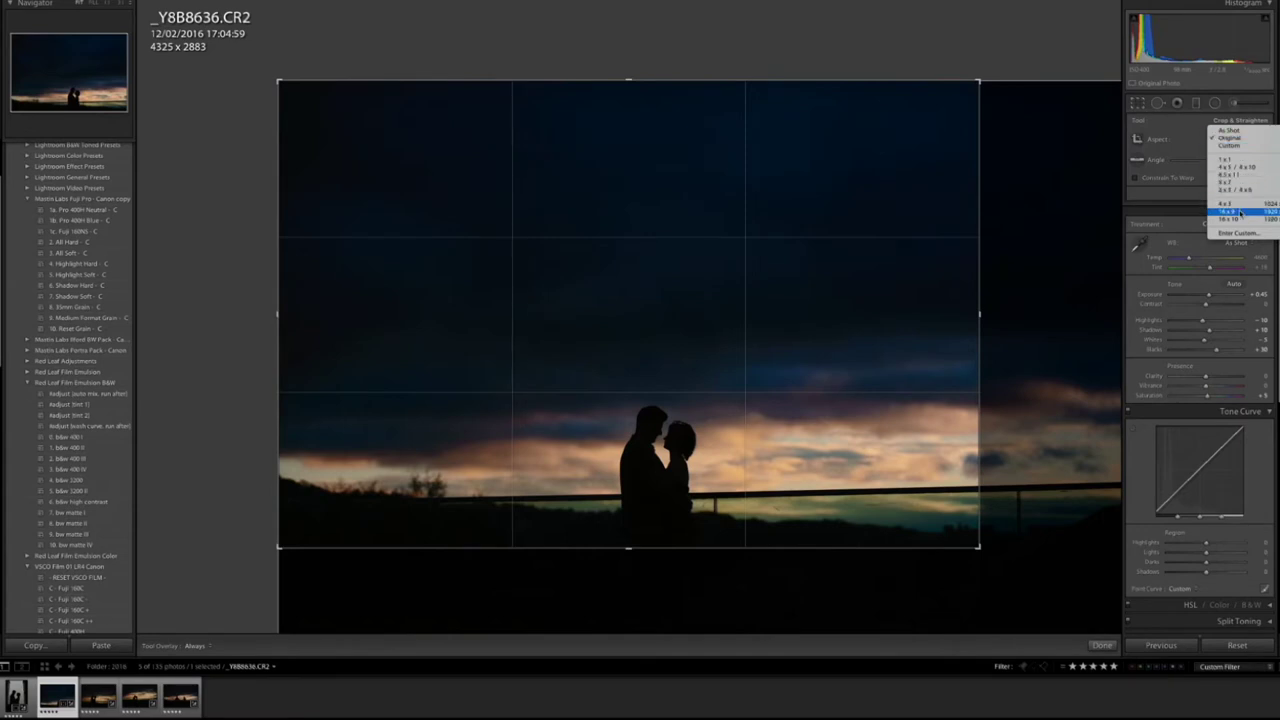
click(1240, 212)
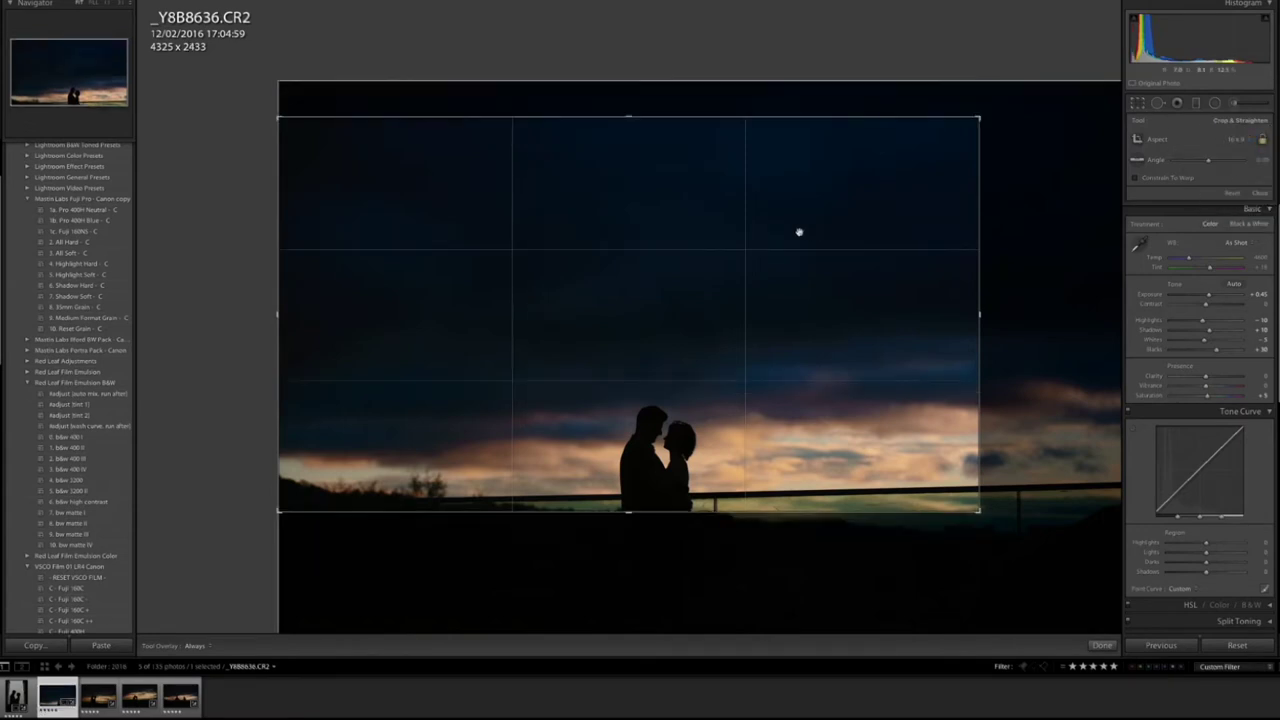
drag(800, 229, 653, 195)
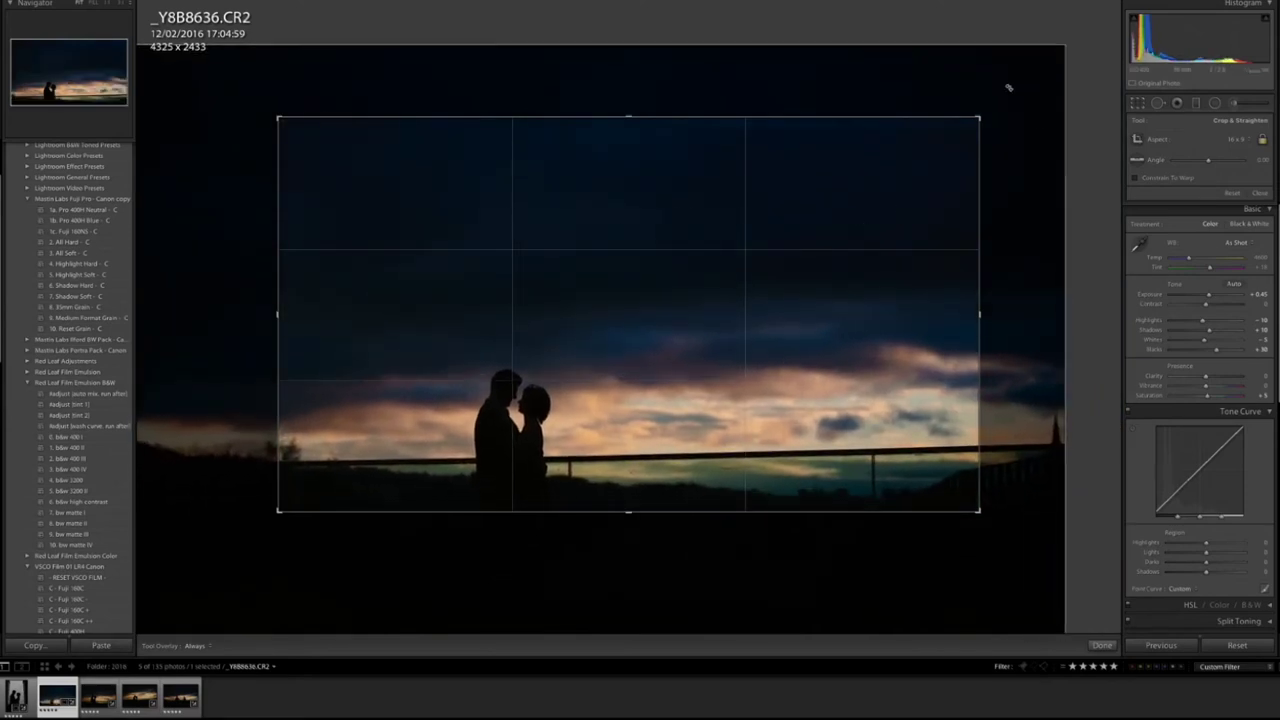
drag(1008, 88, 1015, 94)
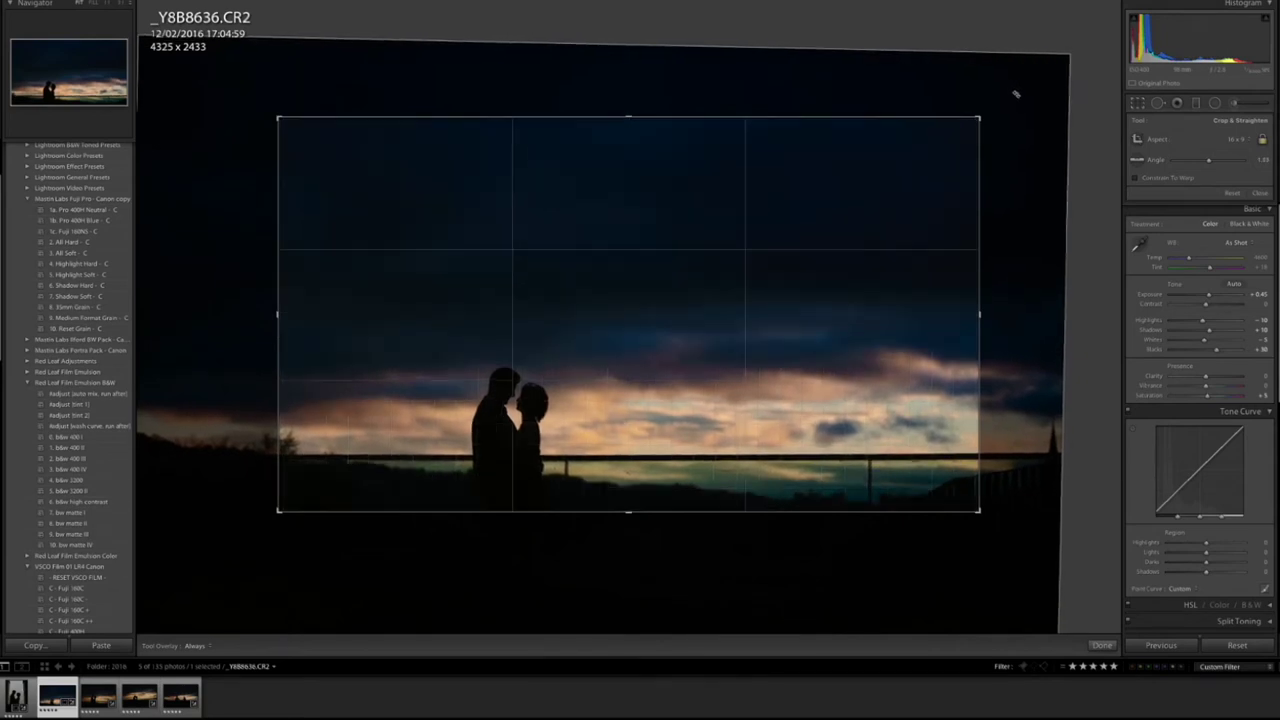
key(Return)
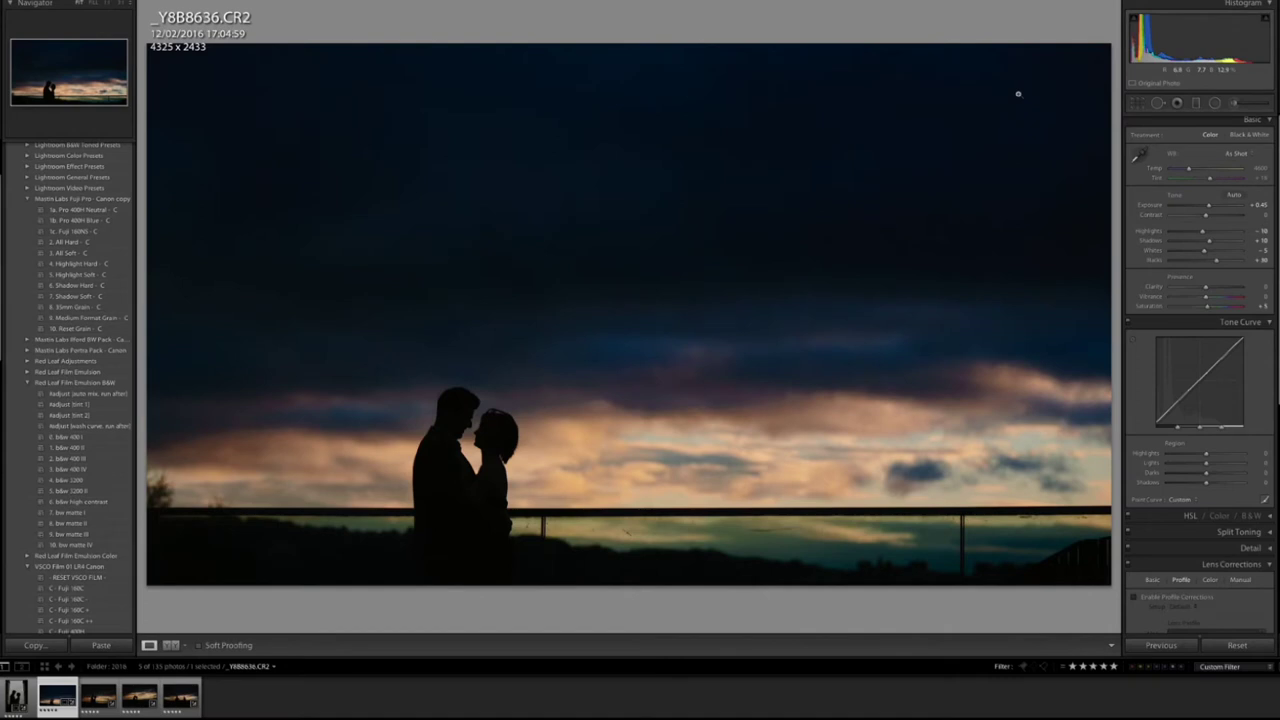
Enlarge the 16 x 9 crop to 4834 x 2719 and reposition the photo within it
click(1138, 104)
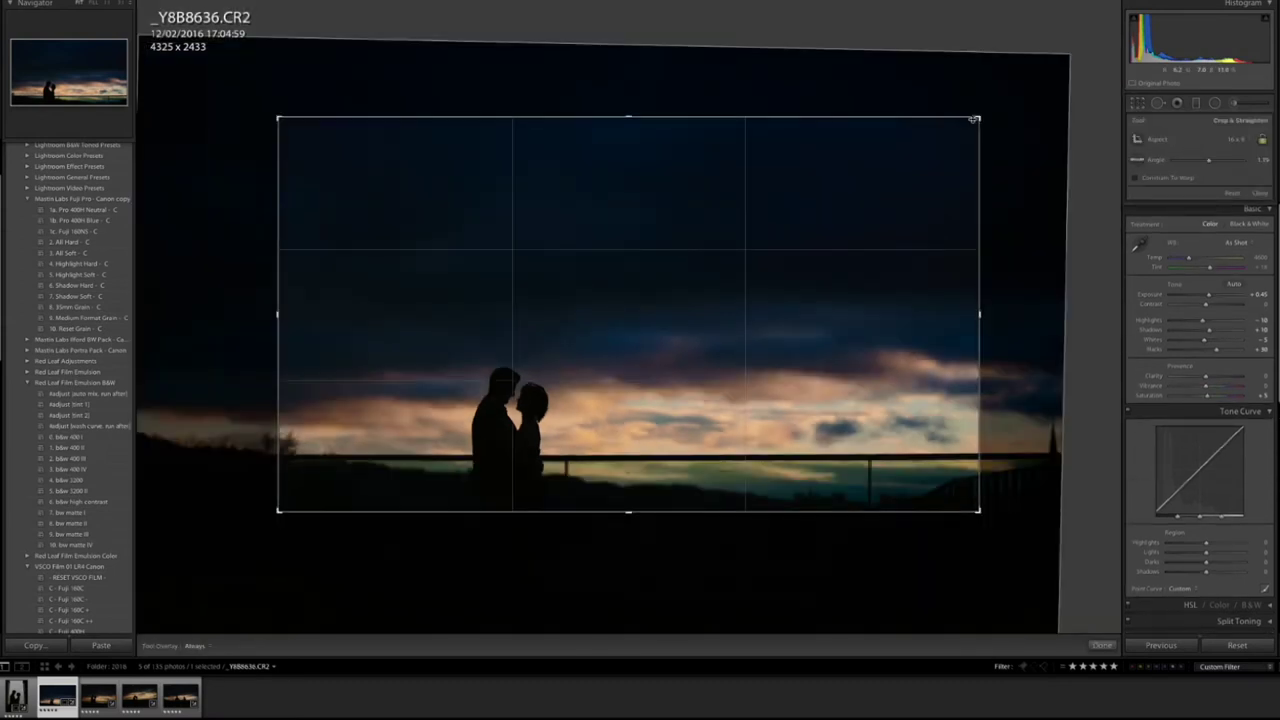
drag(975, 119, 1024, 74)
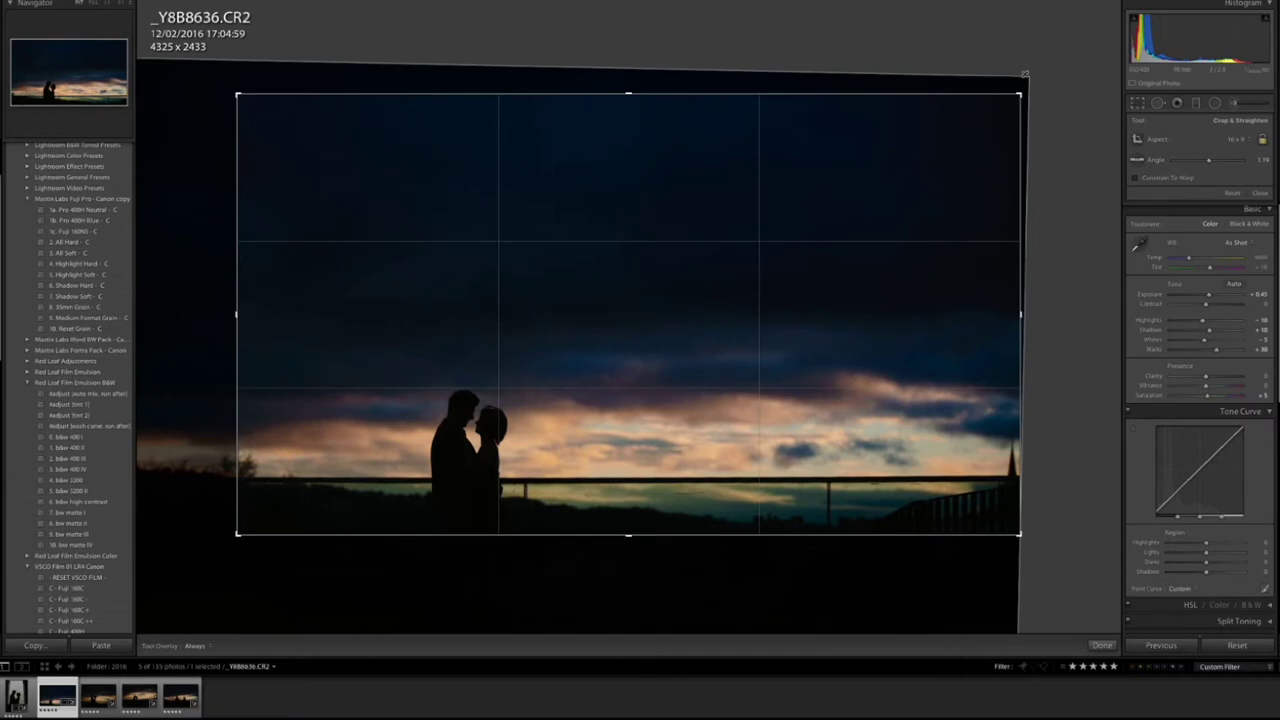
drag(894, 166, 917, 146)
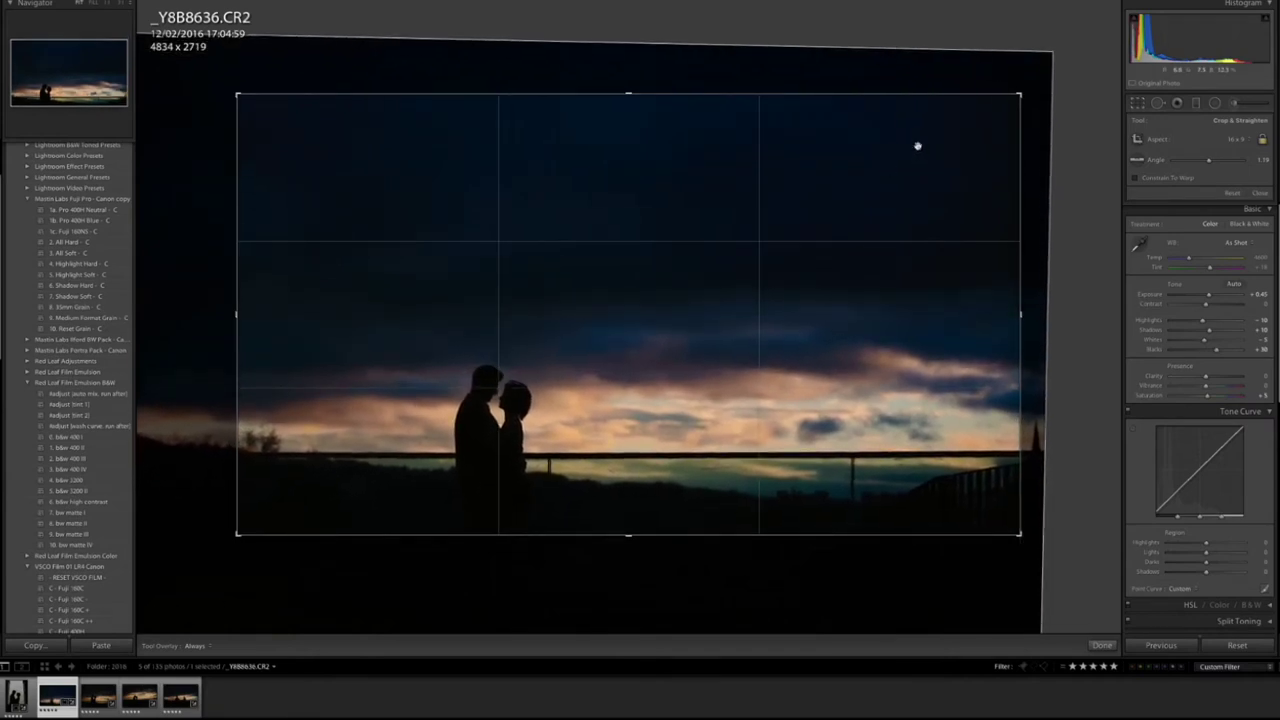
key(Return)
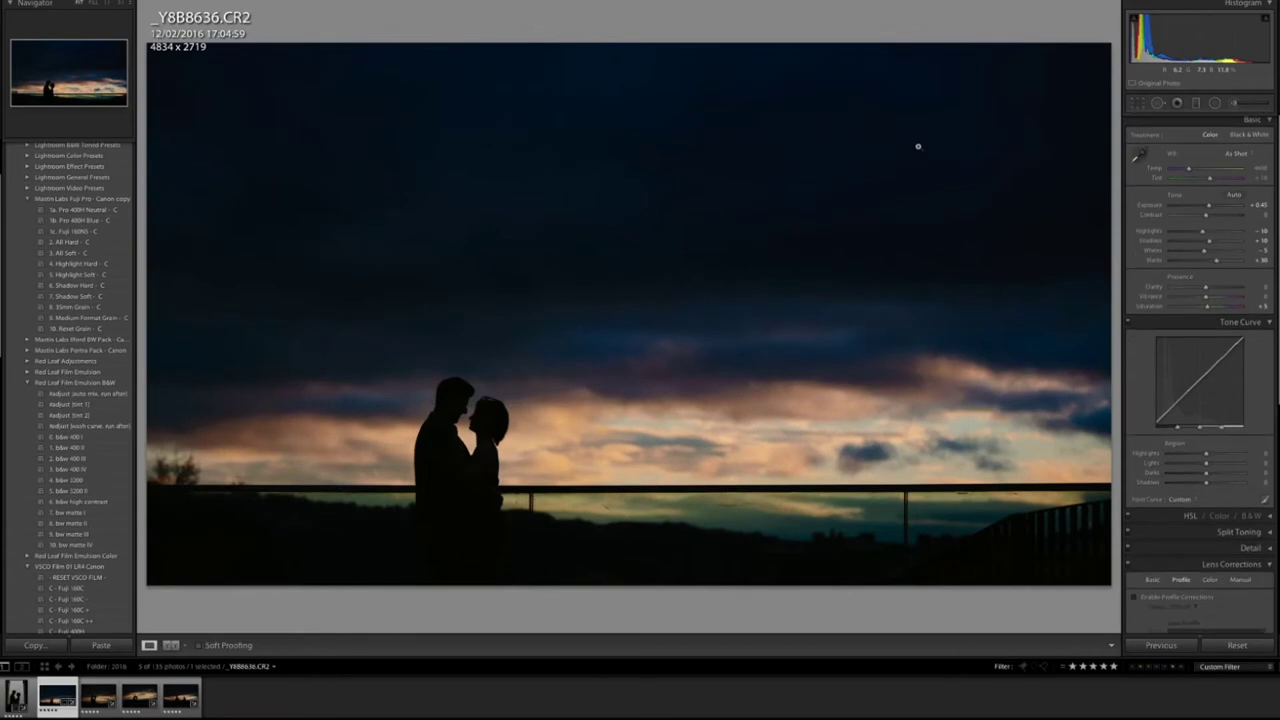
On _Y8B8637, rotate the crop slightly to level the horizon and apply it
key(Right)
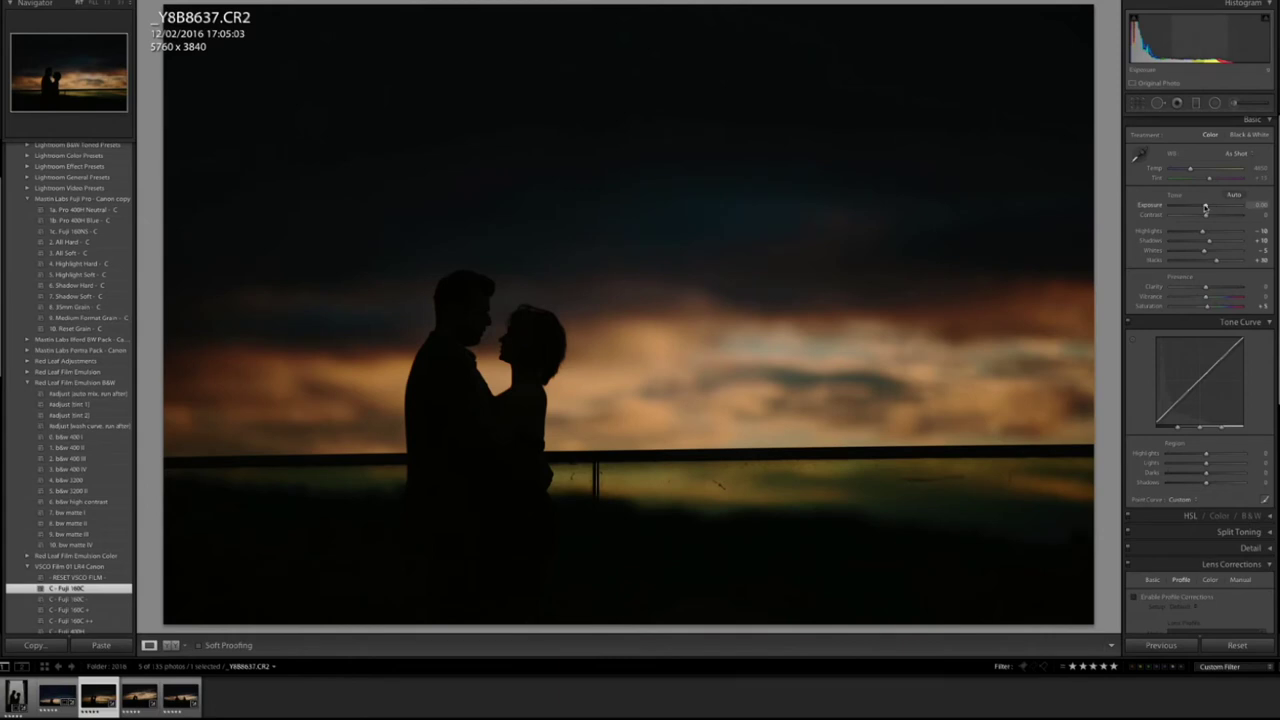
click(1137, 102)
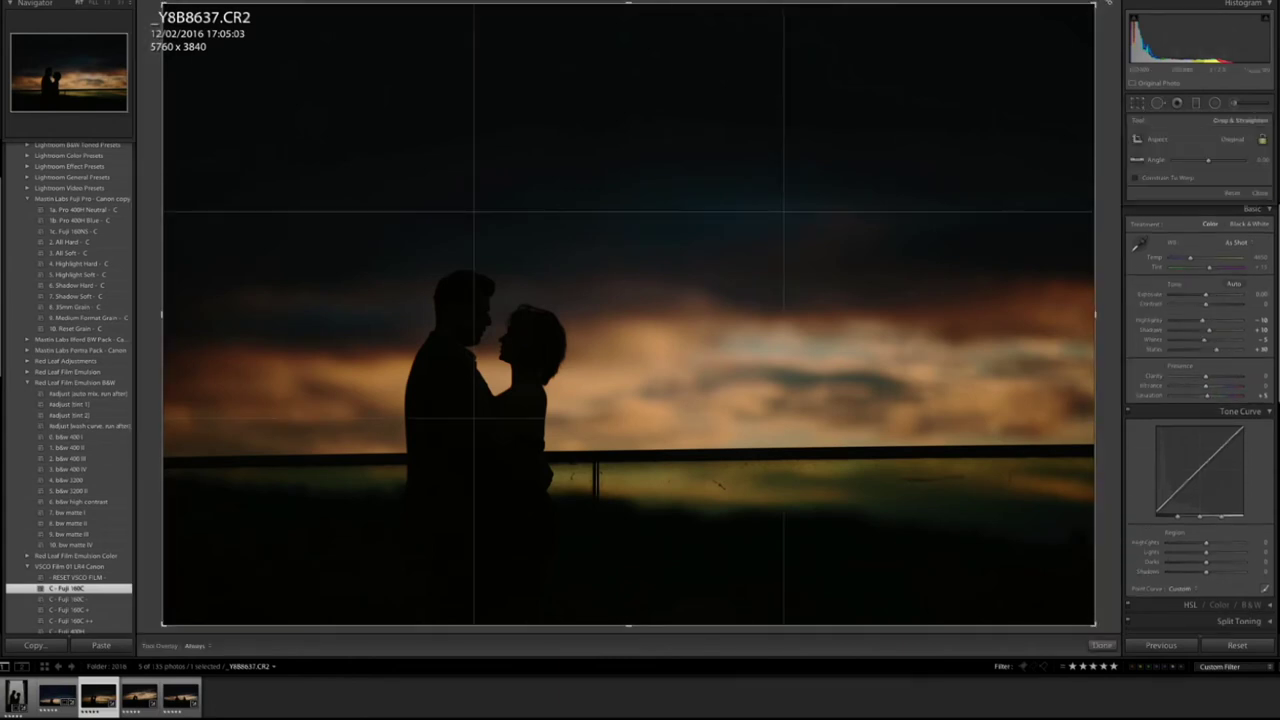
drag(1107, 3, 1114, 9)
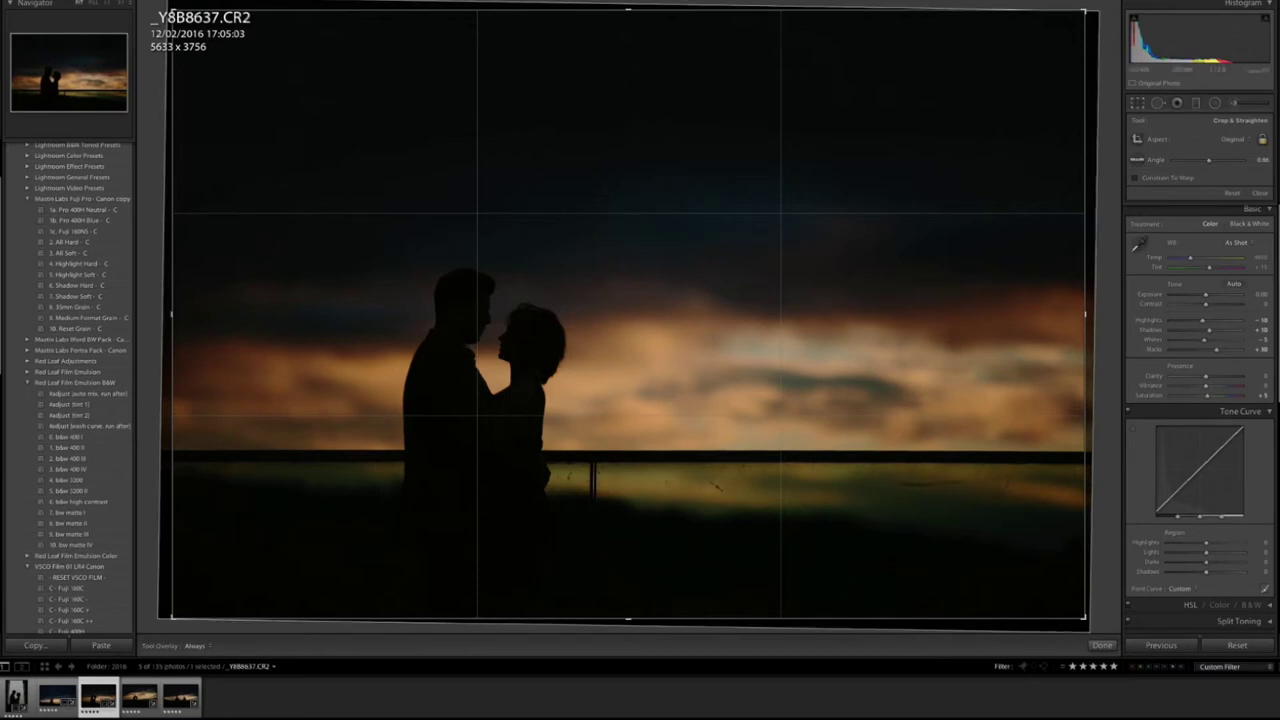
key(r)
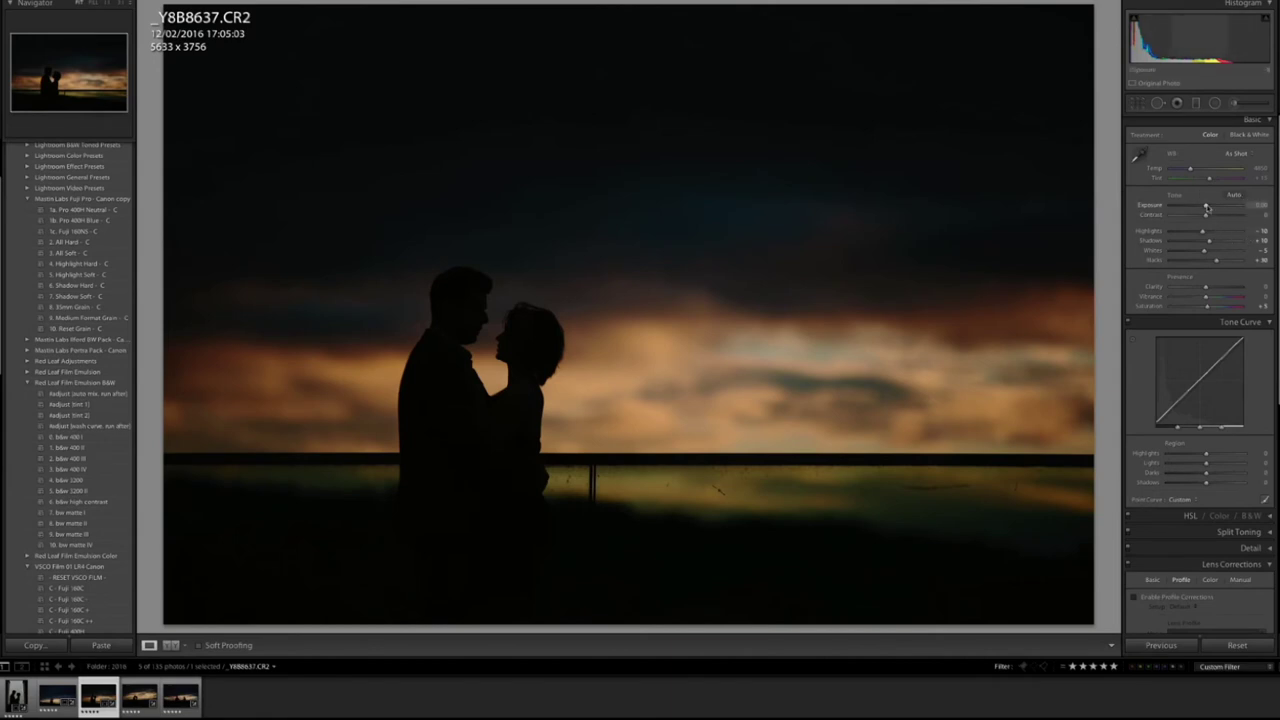
Darken _Y8B8637's exposure slightly, then move on to _Y8B8648
drag(1206, 208, 1207, 209)
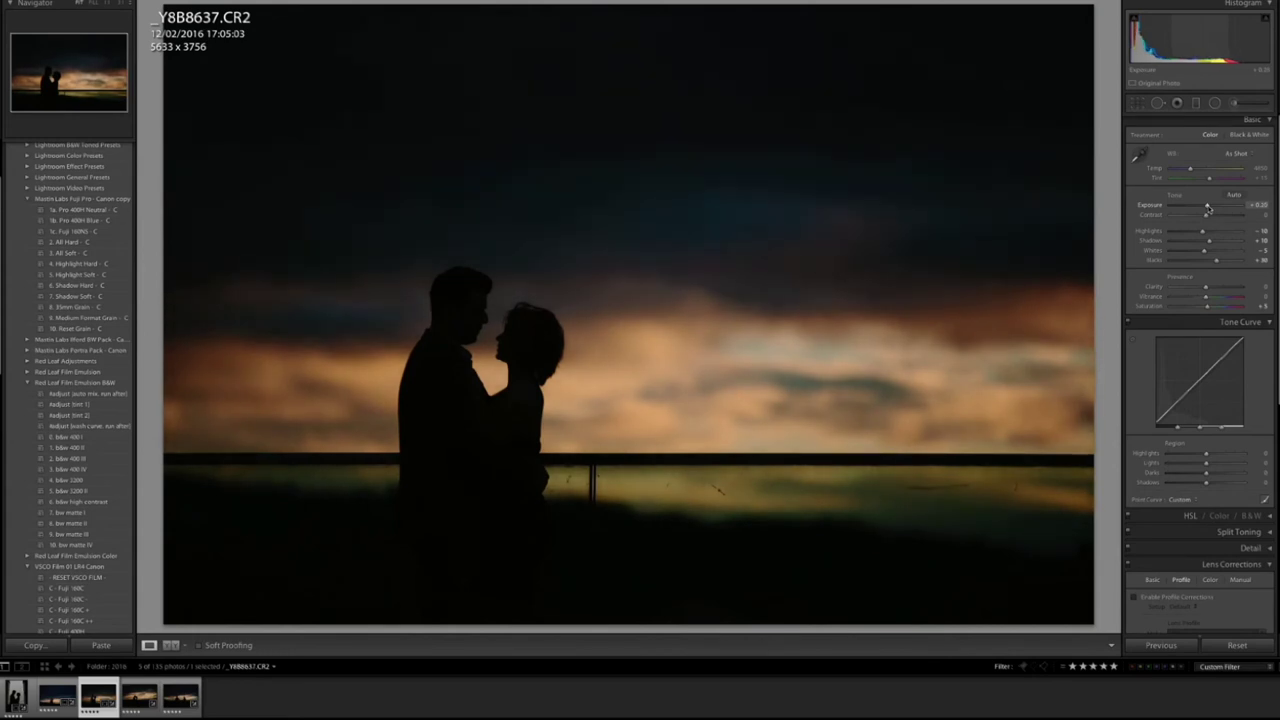
drag(1207, 208, 1207, 209)
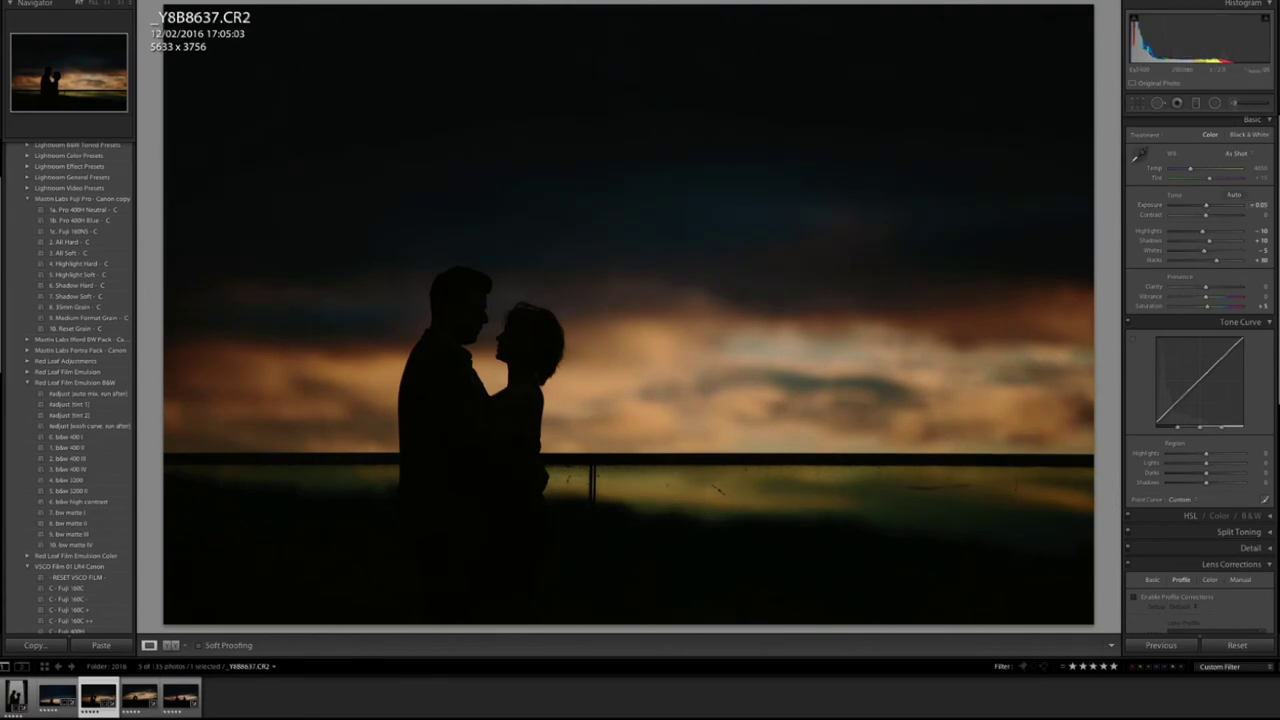
key(Right)
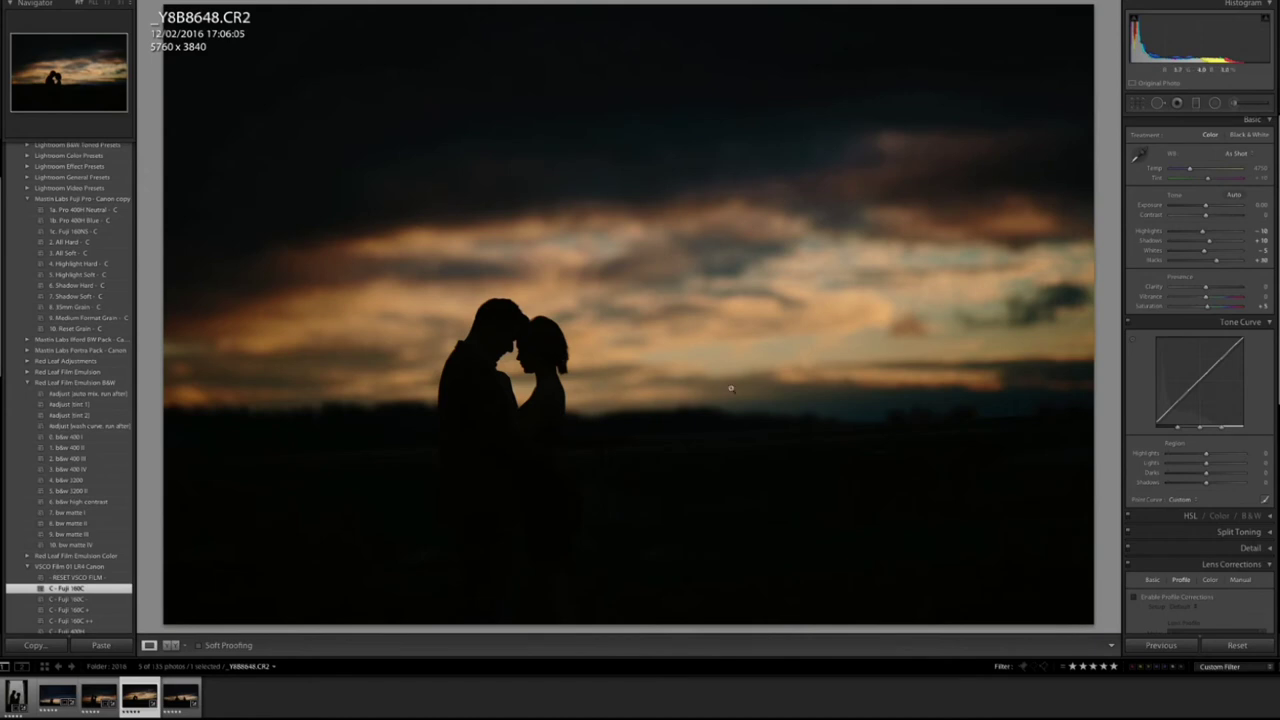
Nudge the exposure up slightly and place a brush adjustment in the upper sky
drag(1205, 205, 1209, 211)
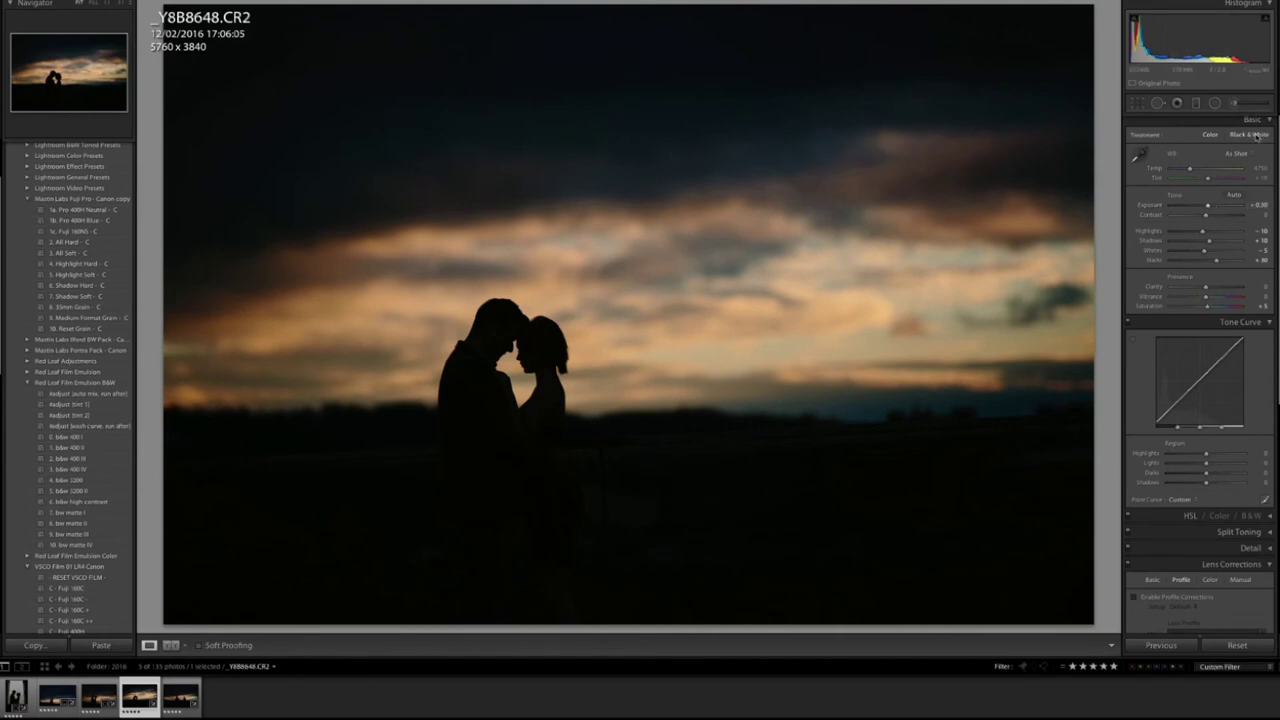
click(1232, 103)
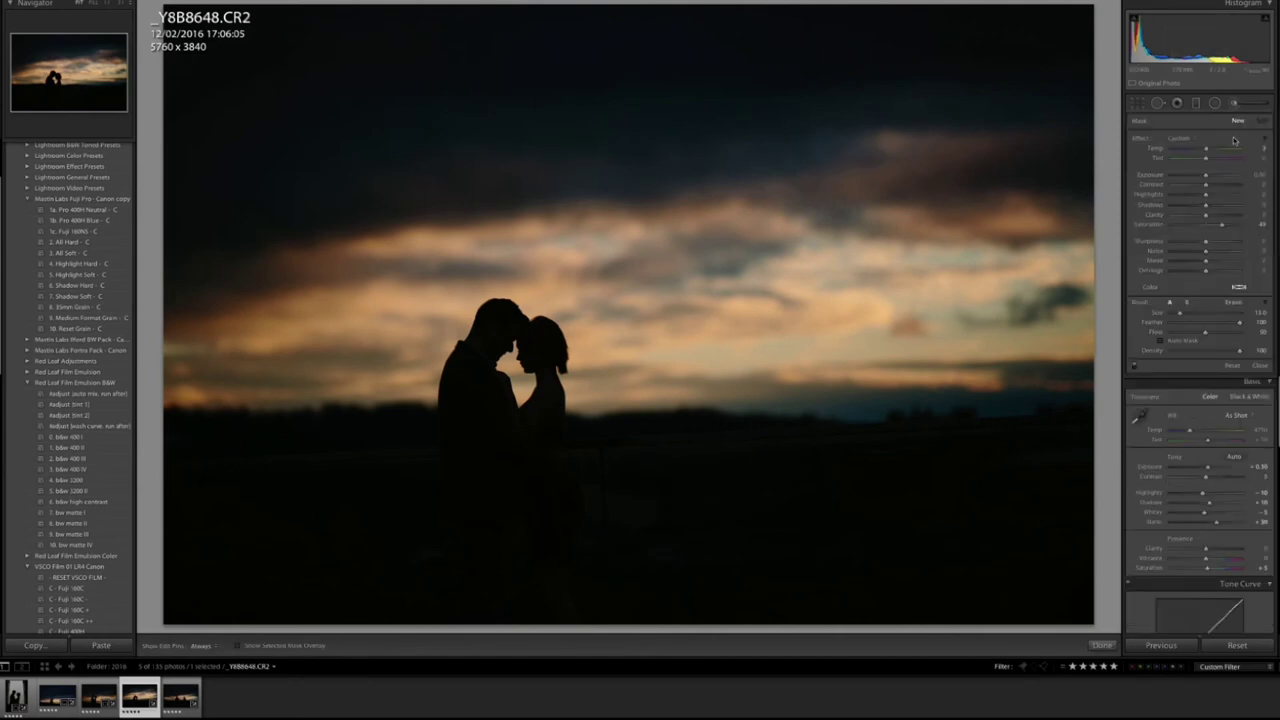
key(h)
click(994, 177)
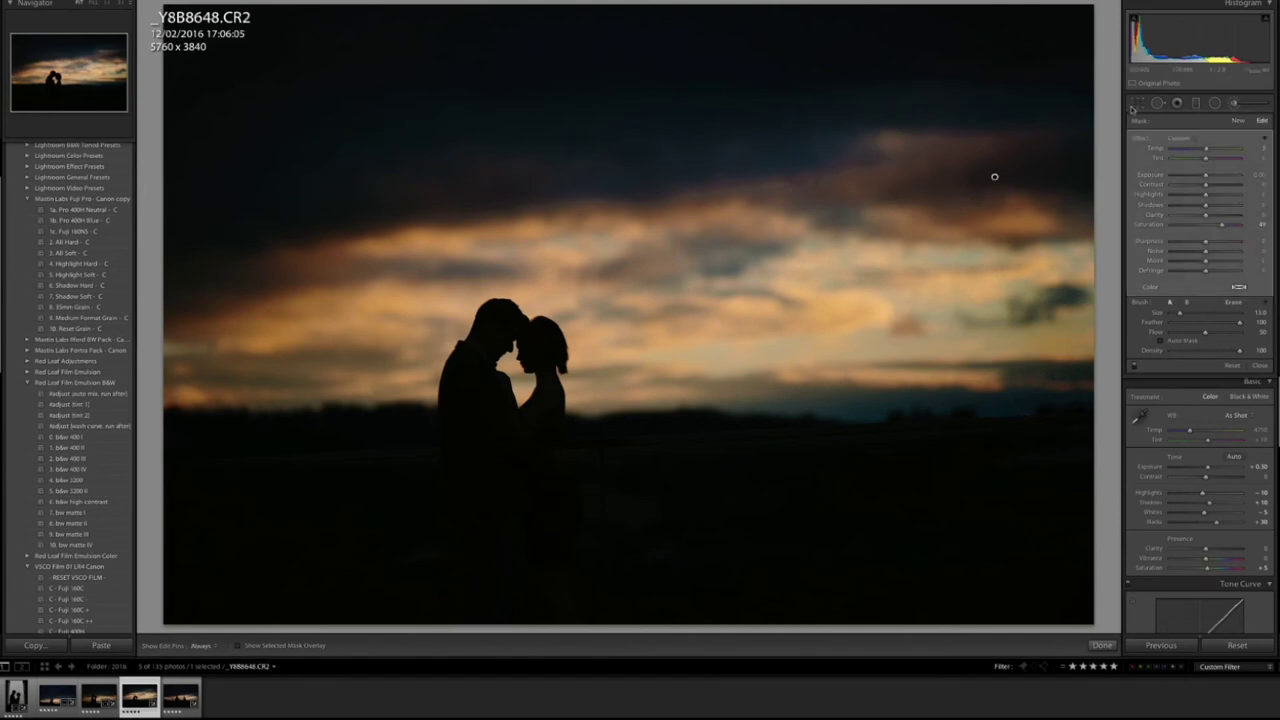
Level the horizon with a slightly rotated 5574 x 3716 crop and apply it
click(1137, 104)
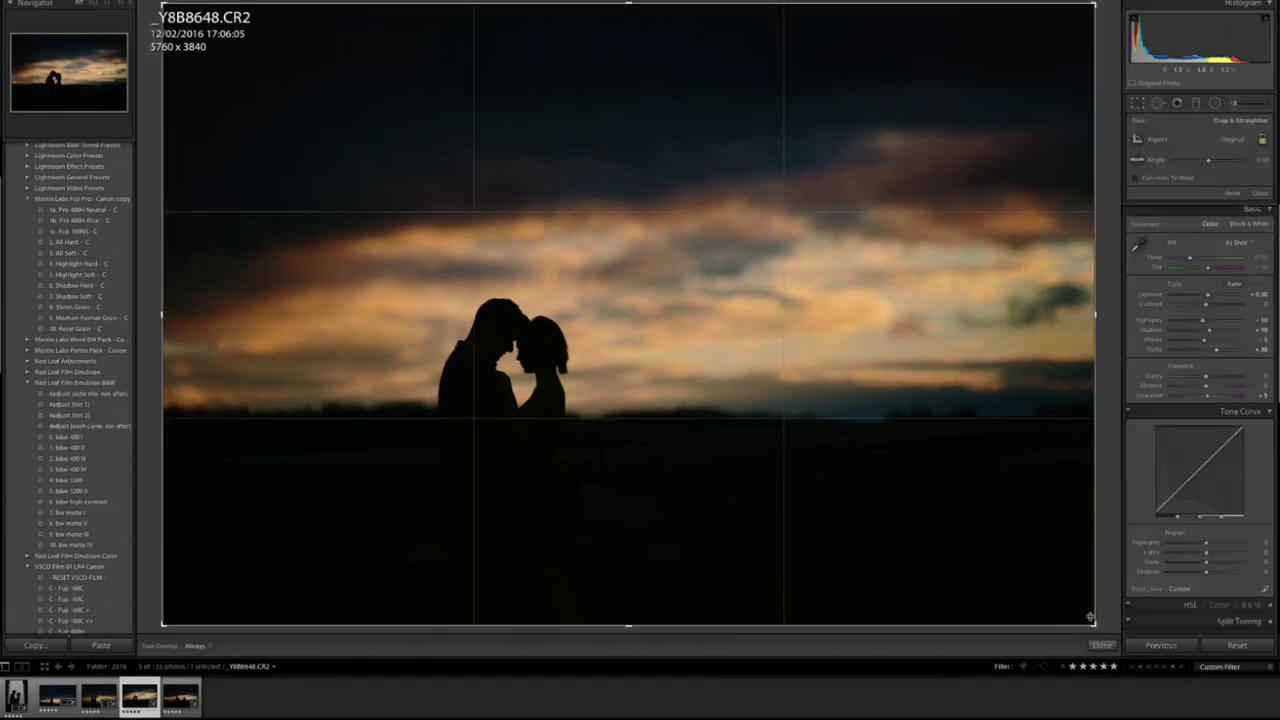
drag(1100, 627, 1101, 640)
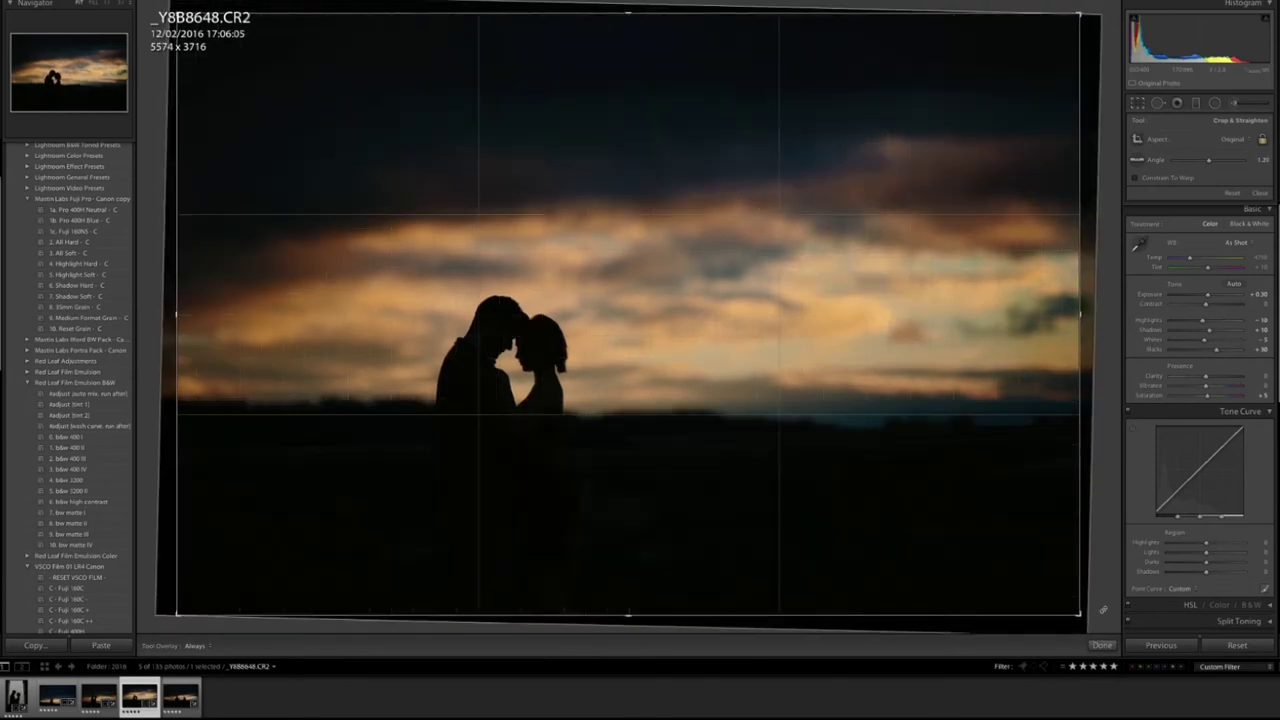
key(Return)
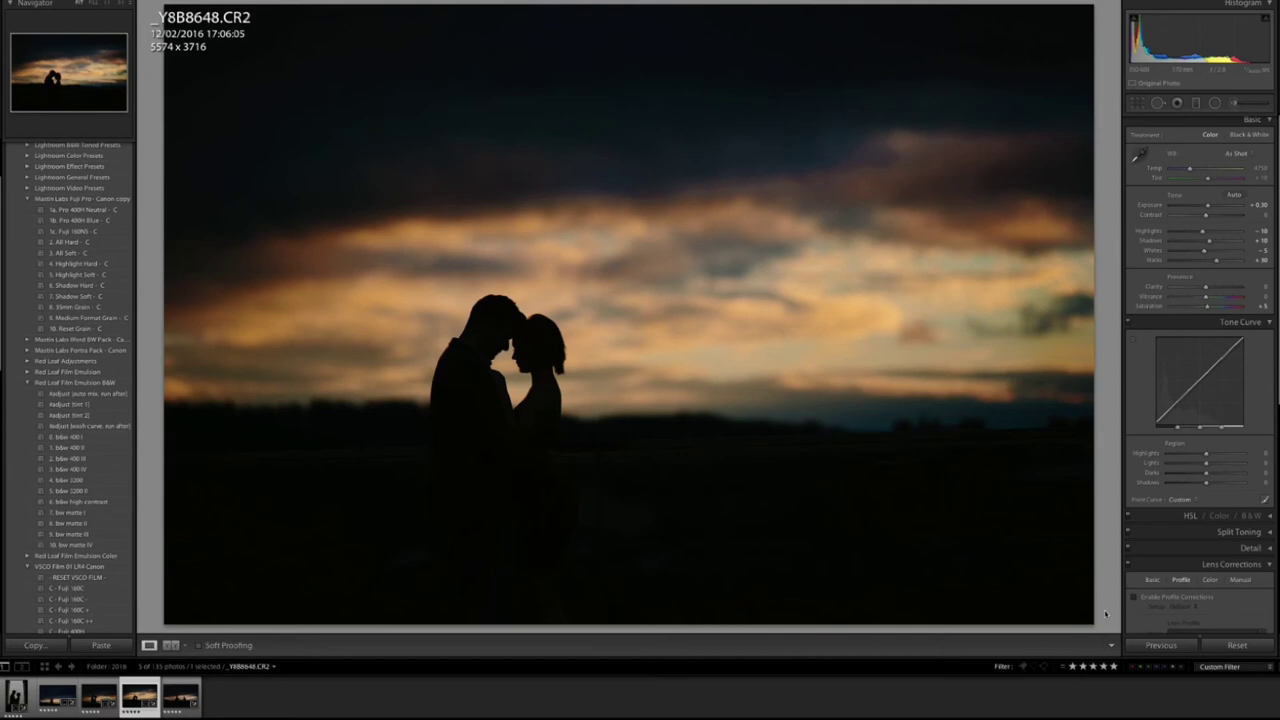
Load the next photo, _Y8B8666, and fine-tune its overall exposure to +0.55
key(Right)
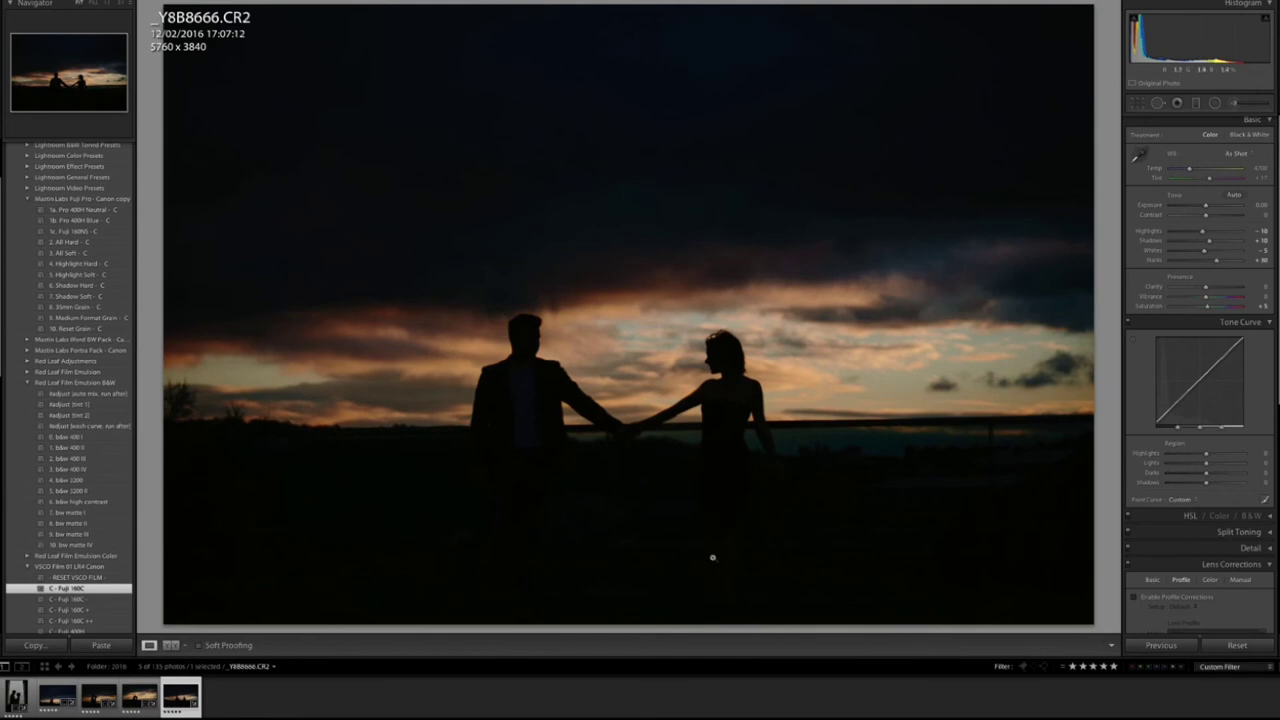
mouse_move(1205, 206)
mouse_down()
mouse_move(1242, 210)
mouse_move(1209, 211)
mouse_up()
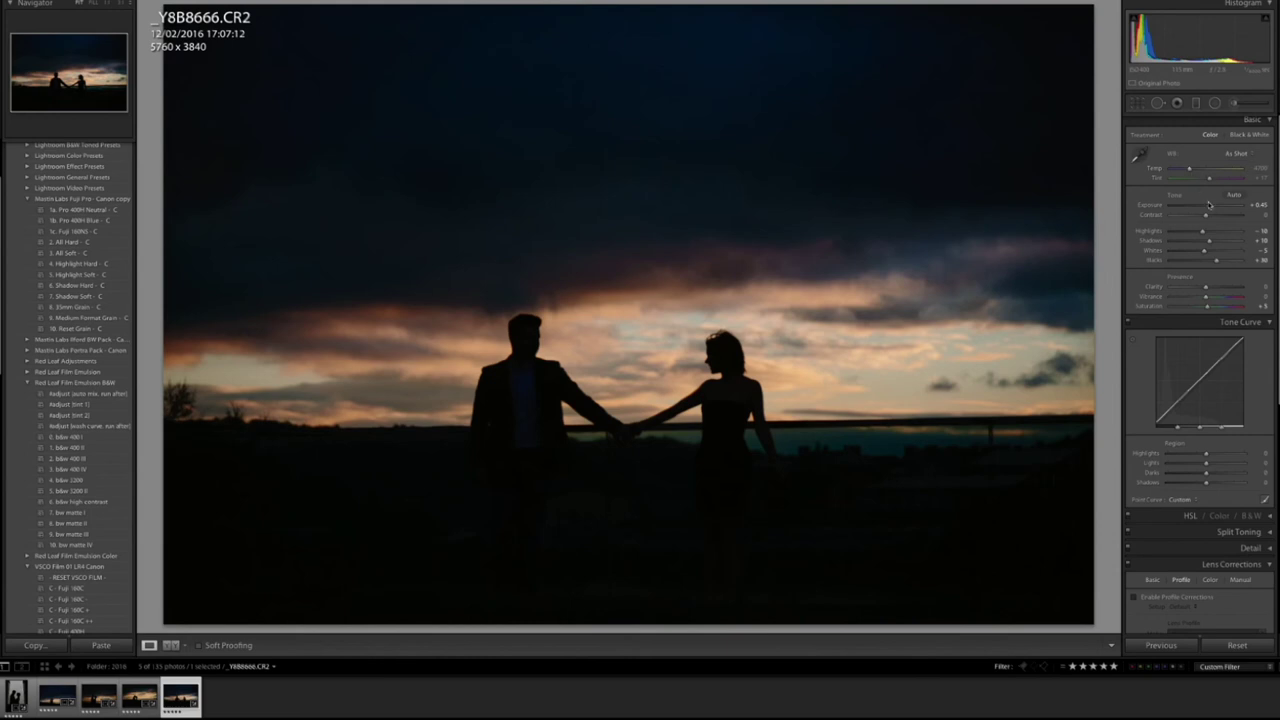
drag(1207, 207, 1208, 211)
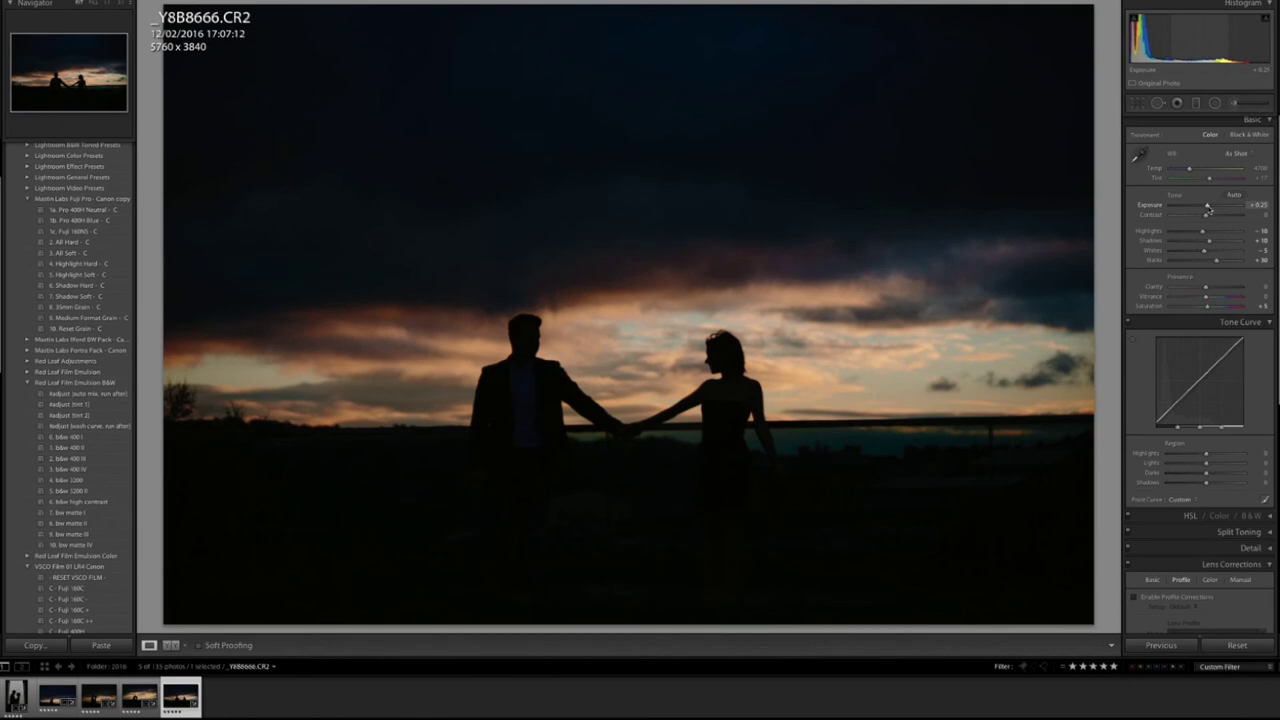
drag(1208, 208, 1210, 208)
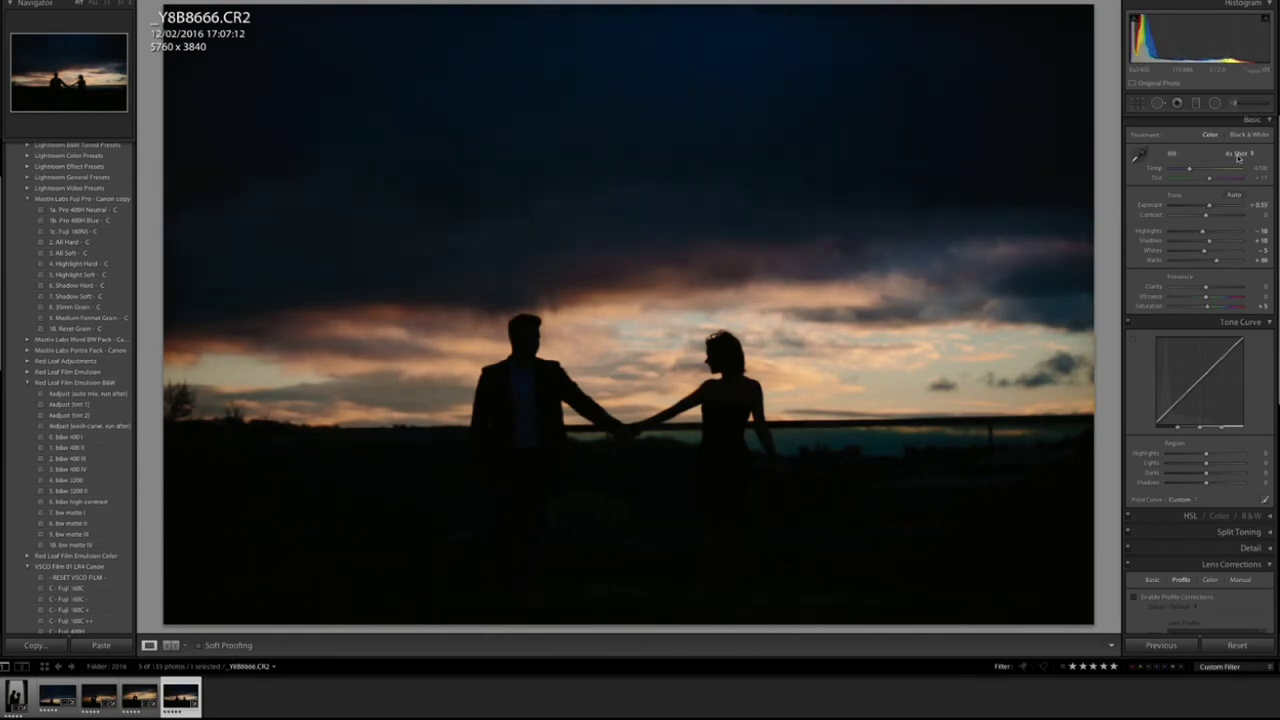
Paint a saturation 12, -4.00 exposure brush along the bottom and lower right, then ease it to about -1.33
click(1235, 104)
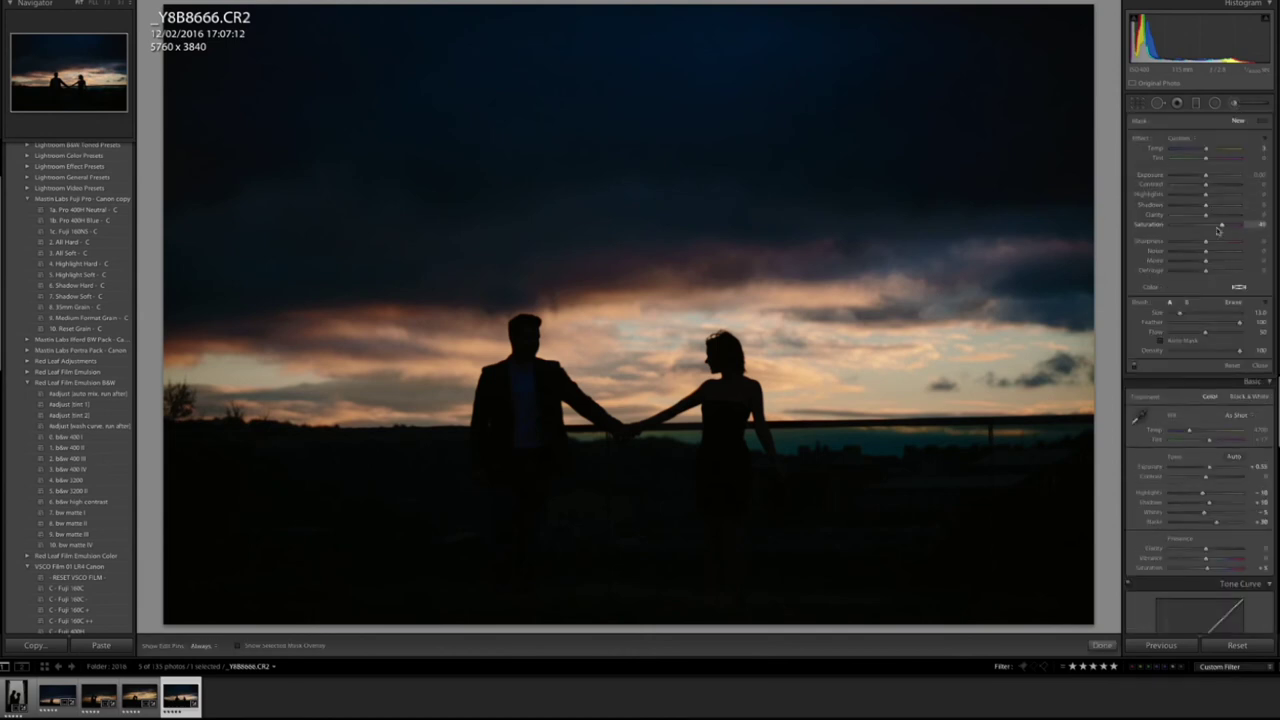
drag(1223, 227, 1209, 227)
drag(1205, 175, 1170, 175)
mouse_move(1021, 587)
mouse_down()
mouse_move(806, 610)
mouse_move(571, 610)
mouse_move(1120, 602)
mouse_up()
key(h)
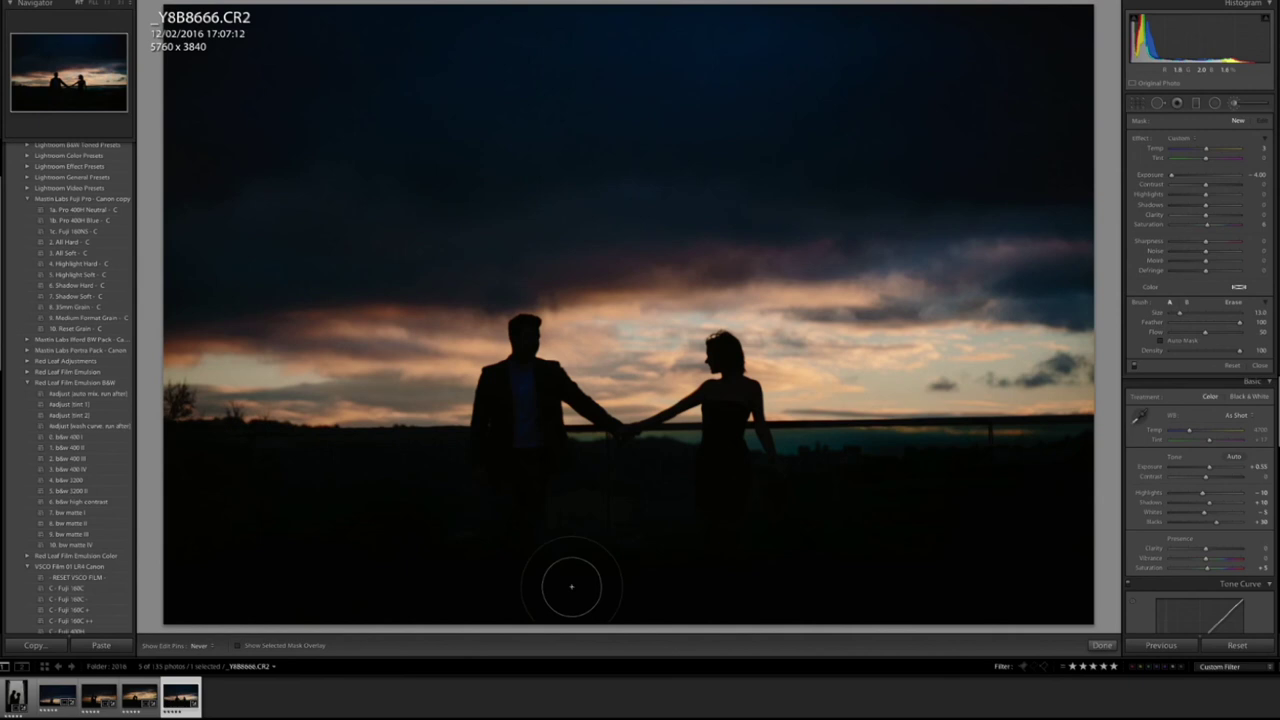
drag(1078, 545, 1062, 598)
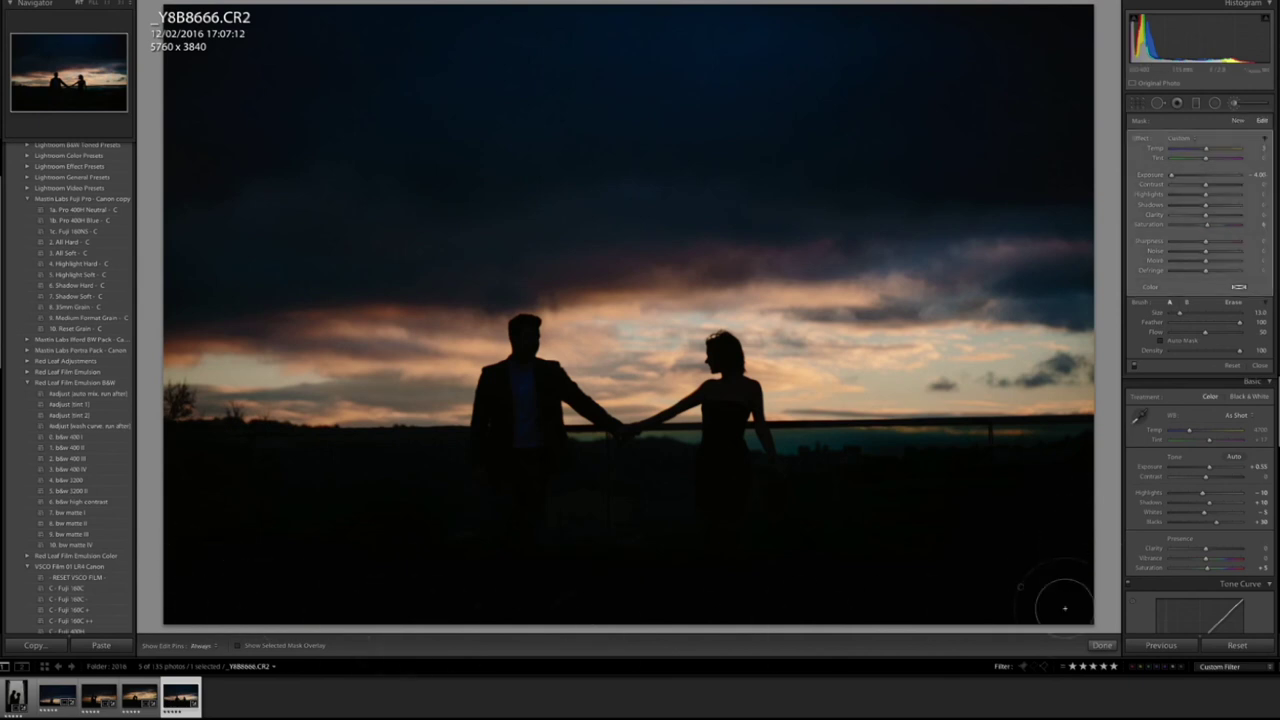
mouse_move(1170, 177)
mouse_down()
mouse_move(1218, 181)
mouse_move(1171, 183)
mouse_up()
Review the edited photos from the Library grid, ending on the forehead-to-forehead sunset shot full size
key(g)
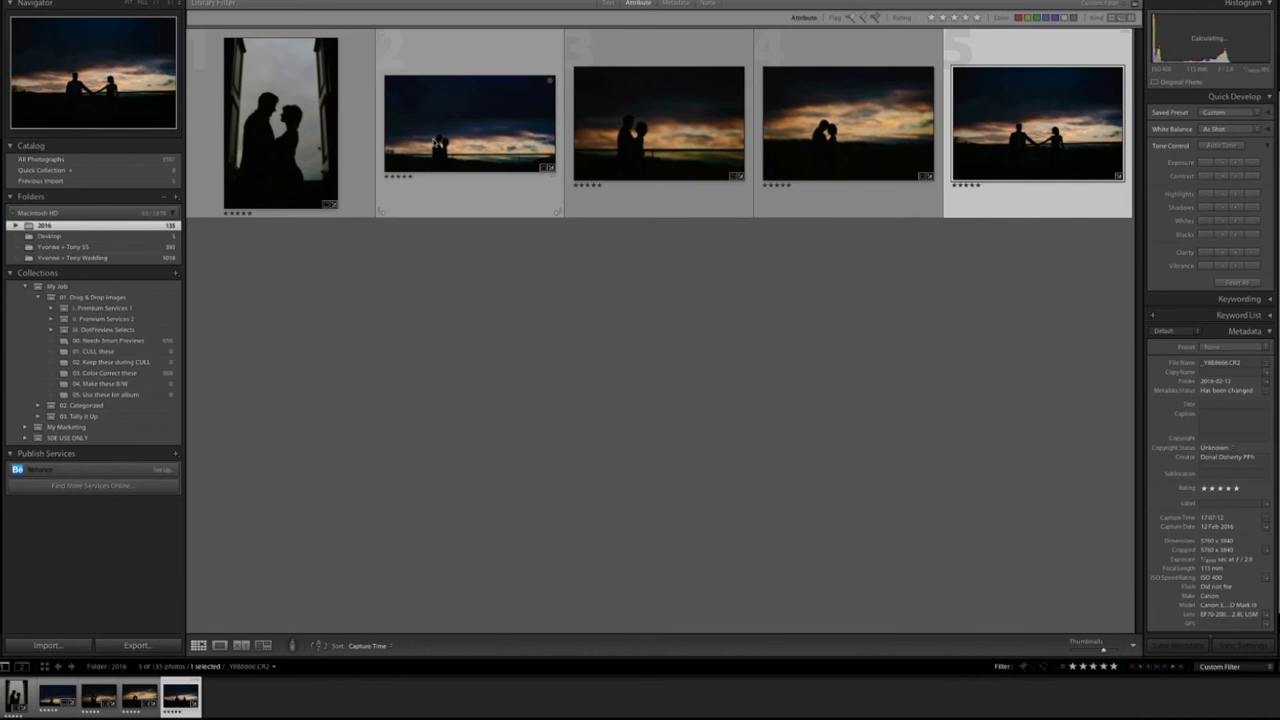
double_click(433, 139)
key(Left)
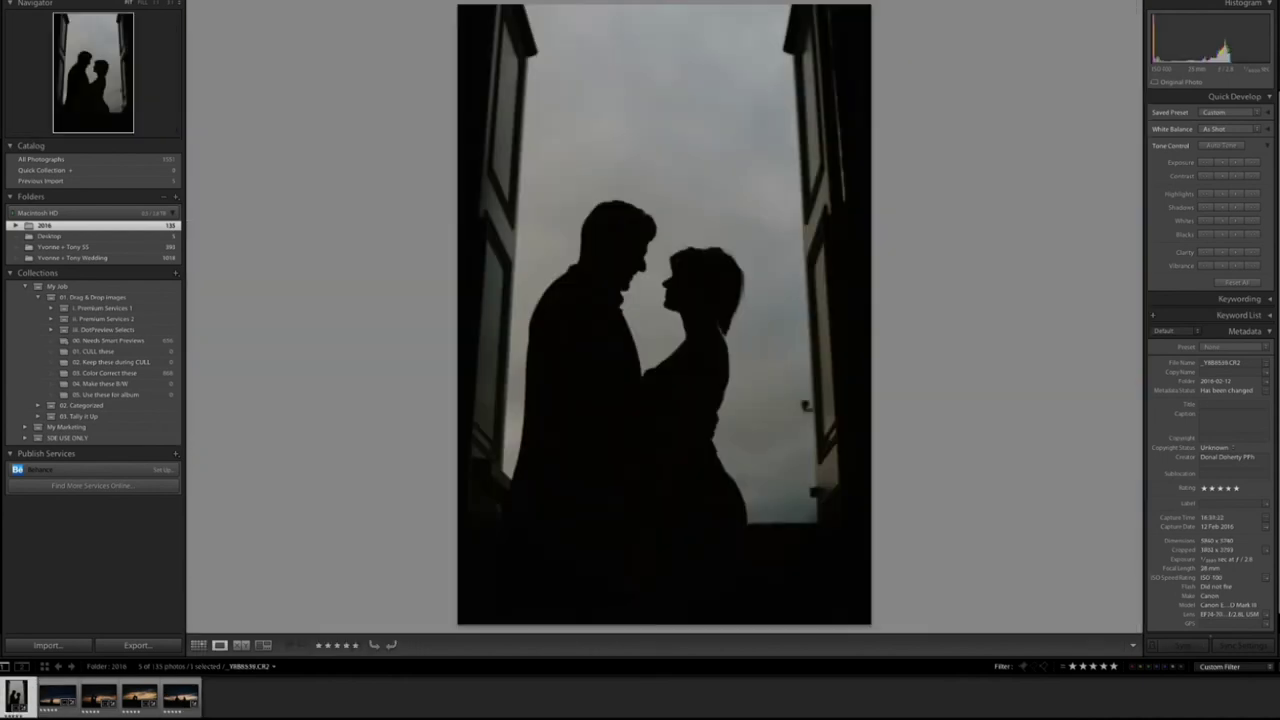
key(Right)
key(Right)
key(Right)
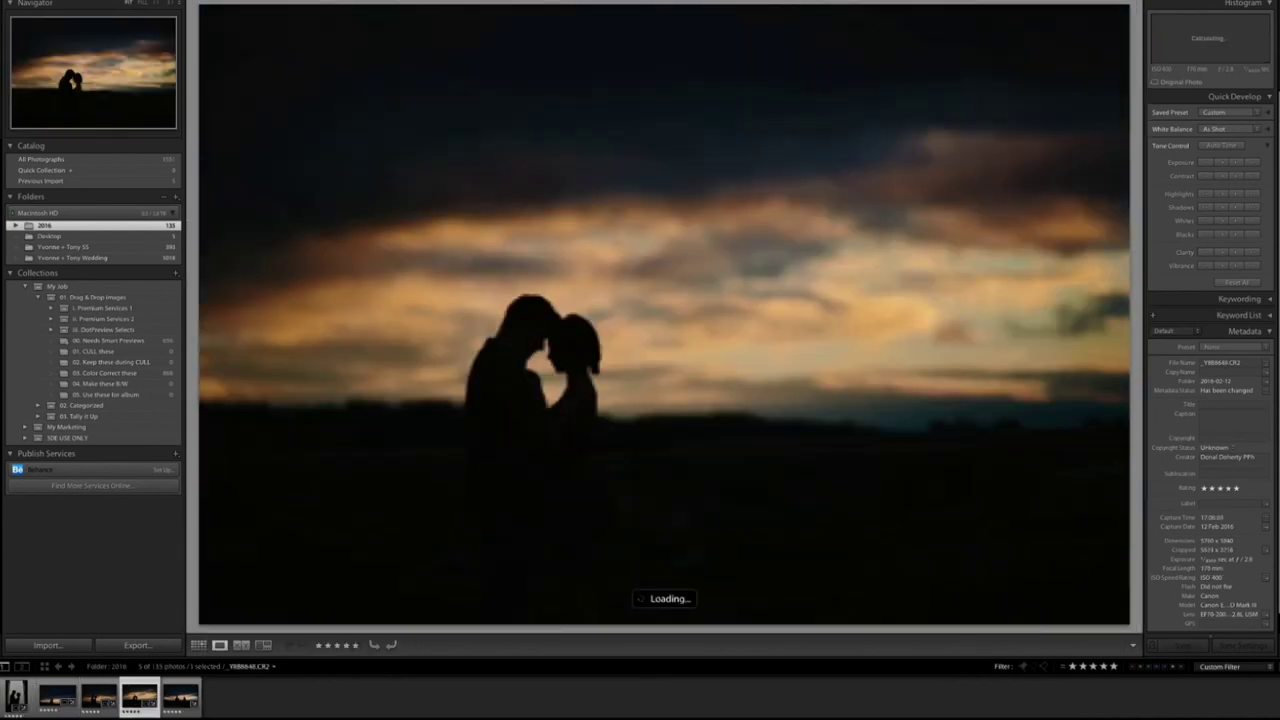